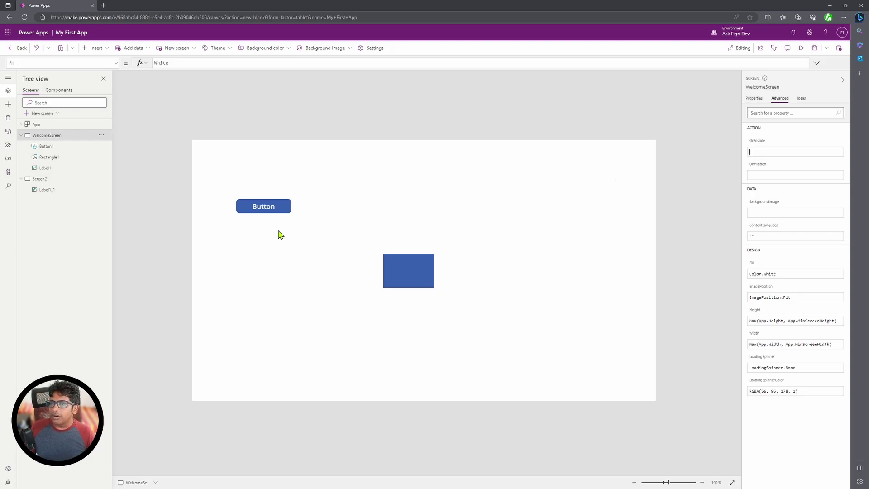
- Examine the advanced settings of the button and the rectangle, plus the rectangle's ideas and general properties
left_click(264, 209)
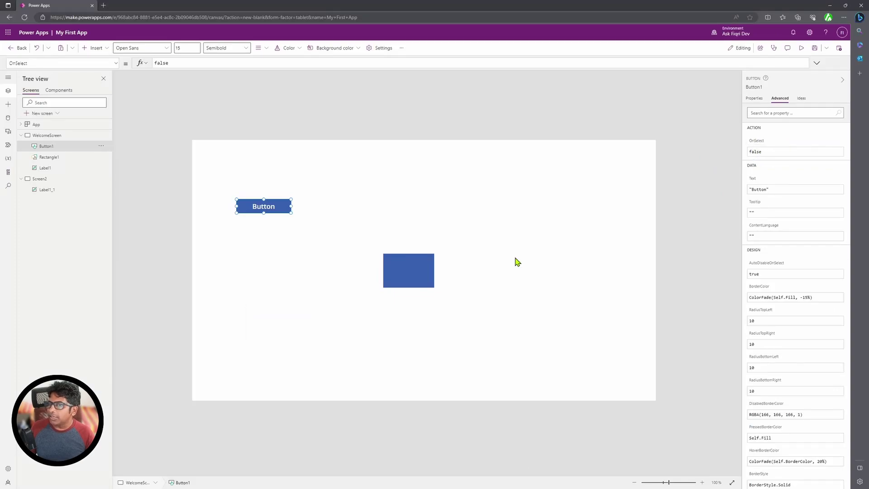
left_click(408, 266)
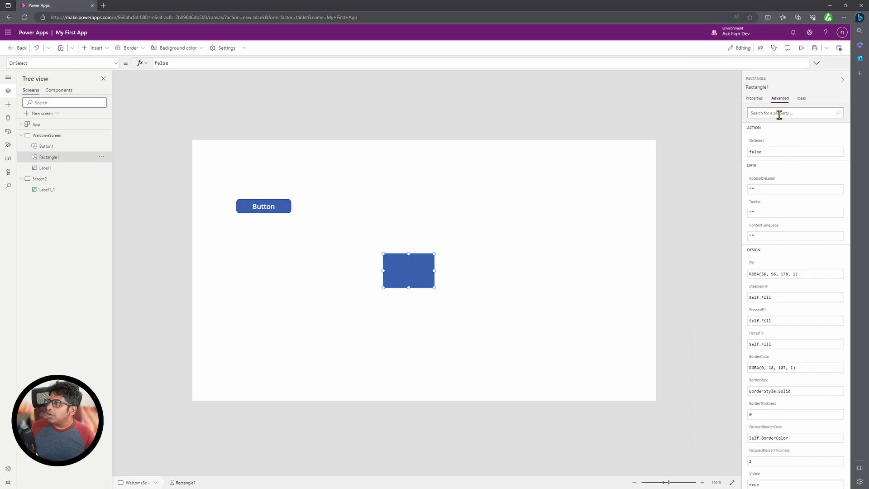
left_click(801, 99)
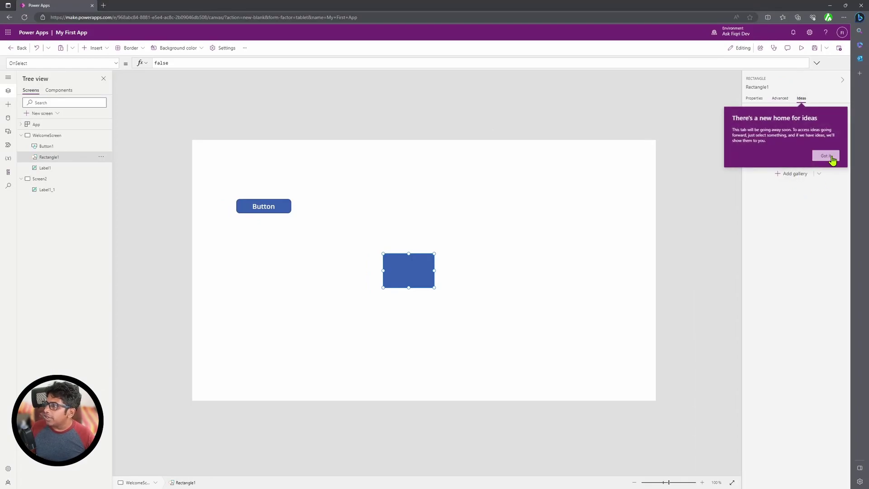
left_click(826, 156)
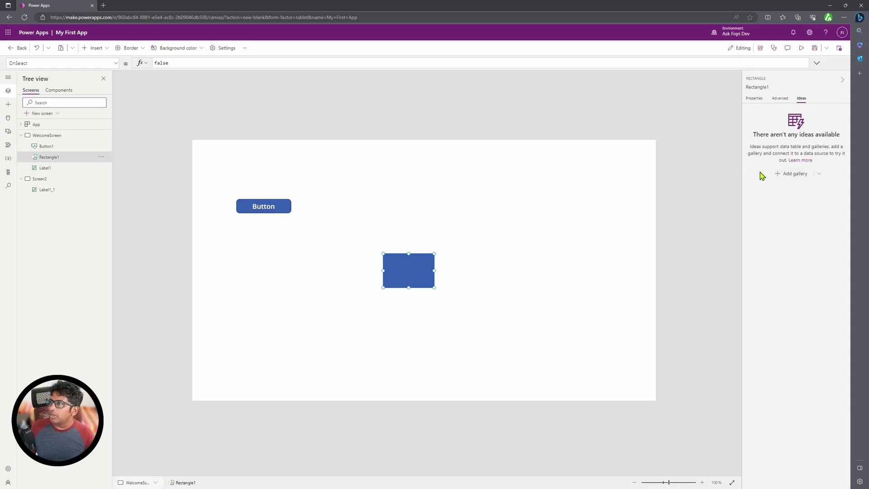
left_click(760, 102)
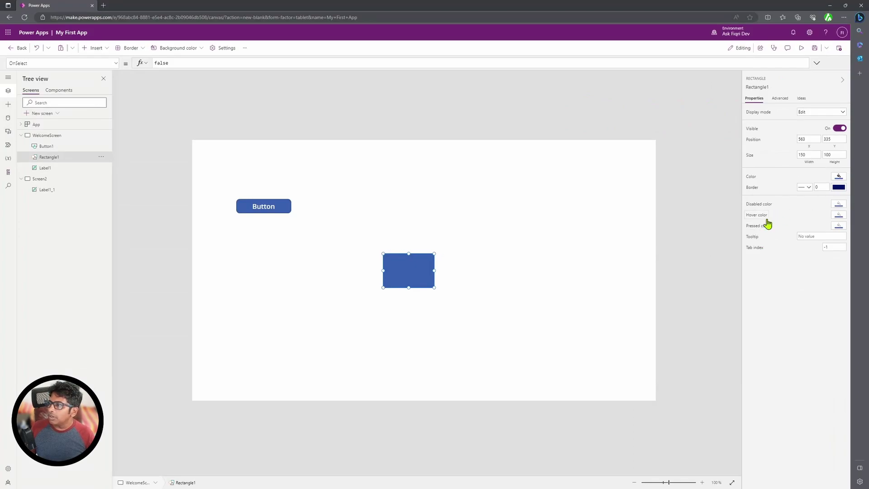
- Toggle the rectangle's visibility off and back on
left_click(841, 129)
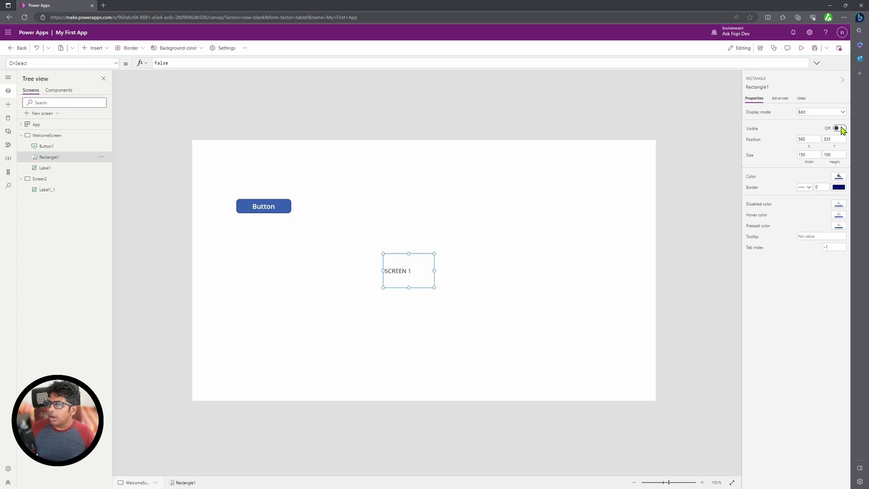
left_click(840, 129)
left_click(840, 129)
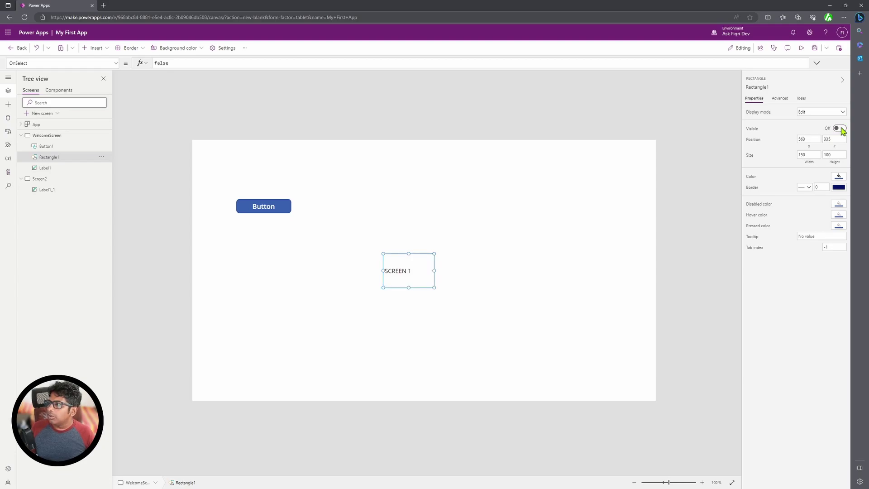
left_click(840, 128)
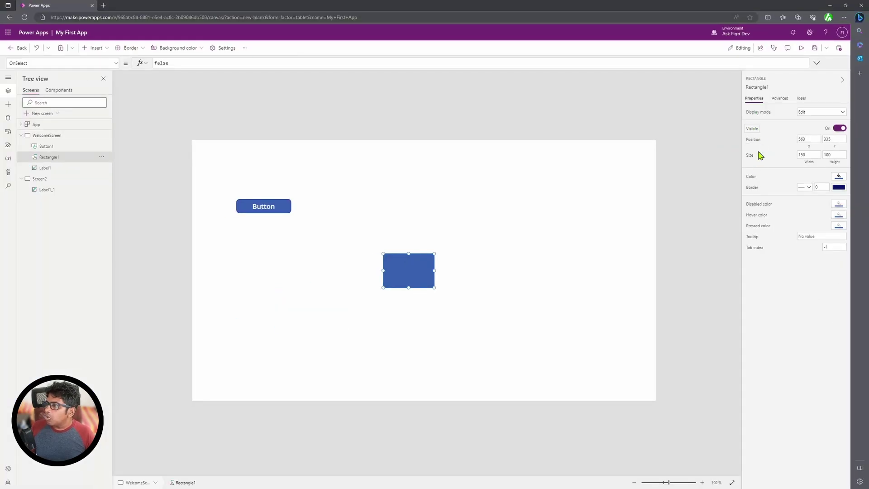
- Change the rectangle's Visible formula to false and return it to true
left_click(752, 129)
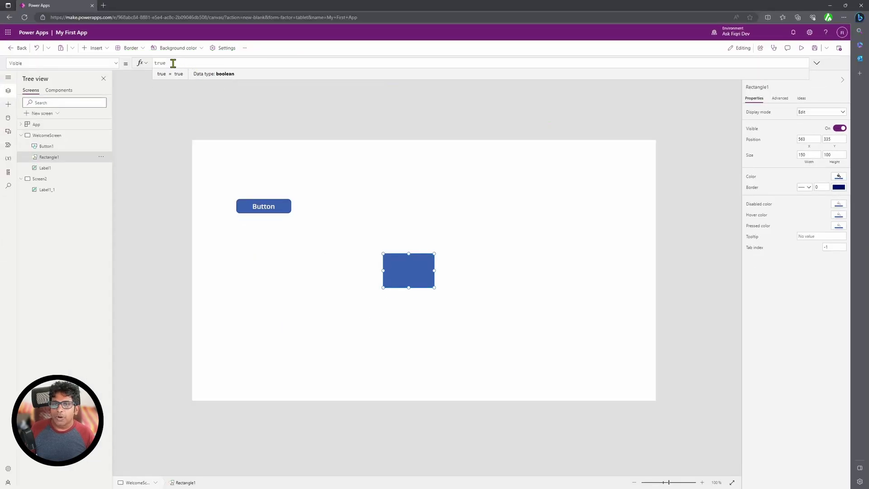
key("BackSpace")
key("BackSpace")
key("BackSpace")
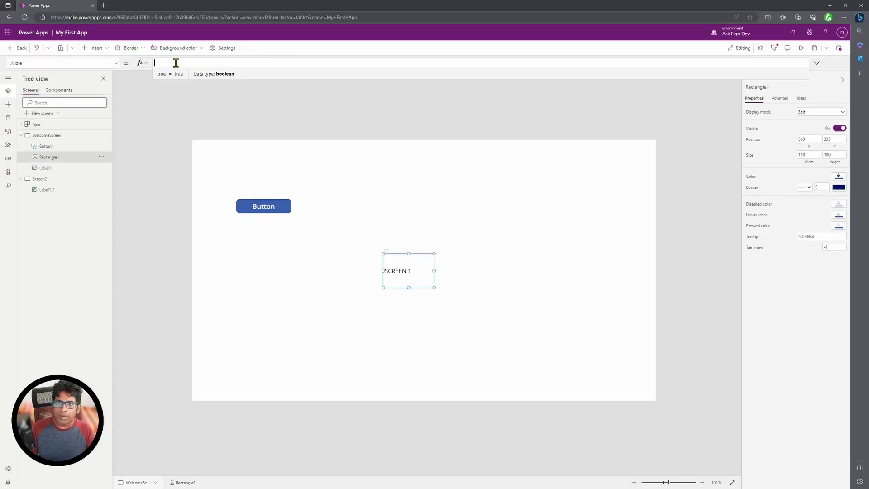
type("false")
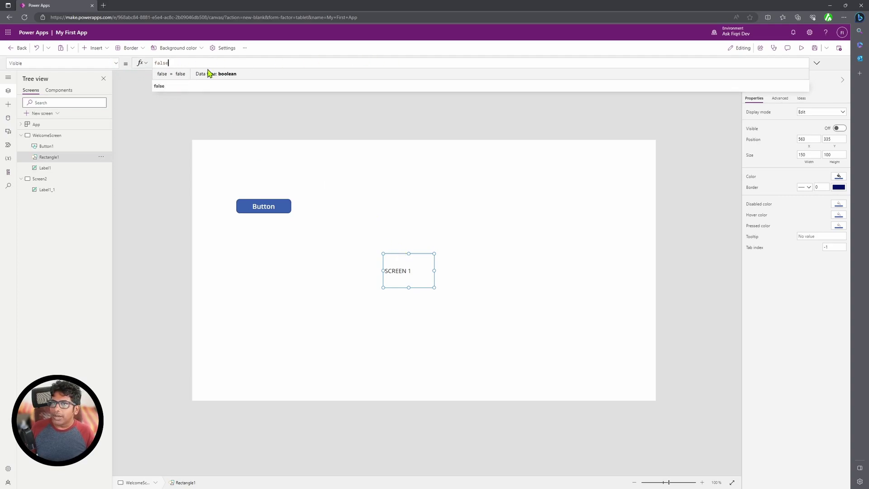
double_click(168, 63)
type("true")
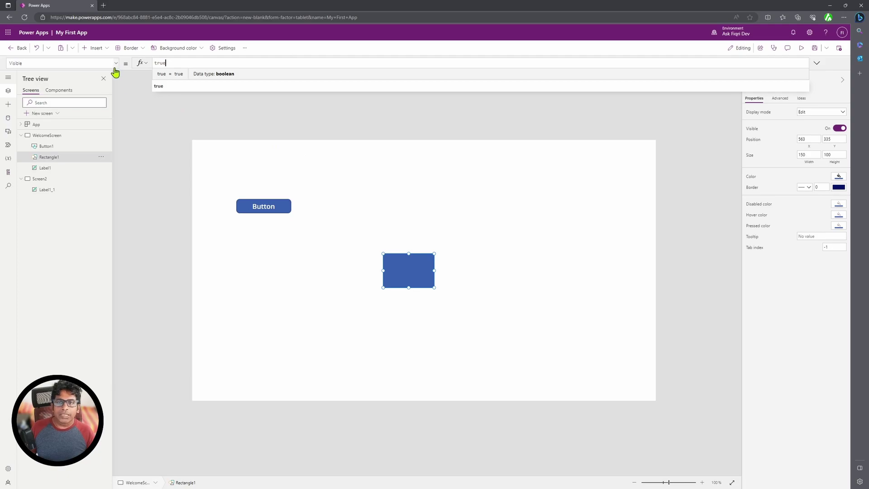
- Set the rectangle's Fill formula to RGBA(56, 96, 178, 0.5) and shift the rectangle slightly left to about X 542
left_click(116, 63)
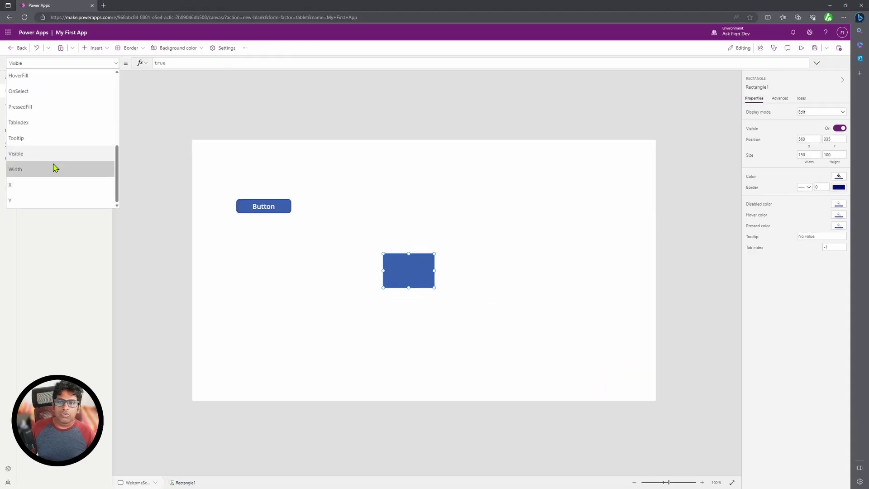
left_click_drag(117, 167, 116, 122)
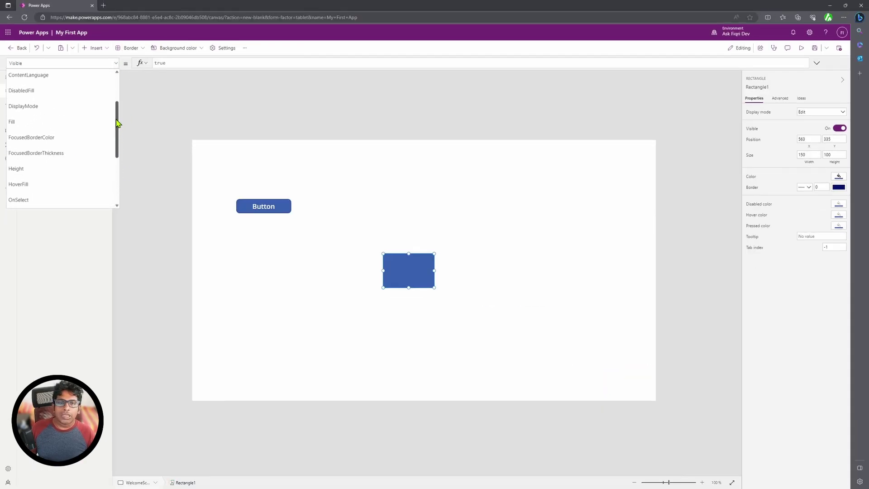
left_click(48, 123)
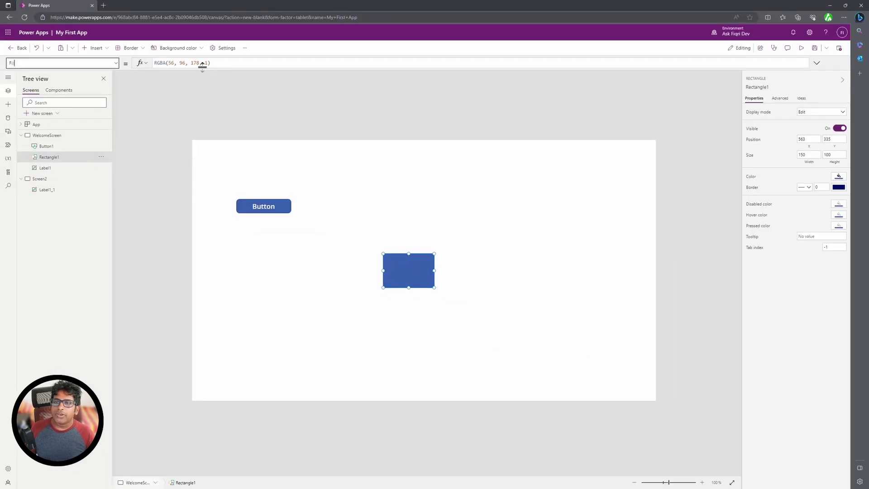
left_click(239, 50)
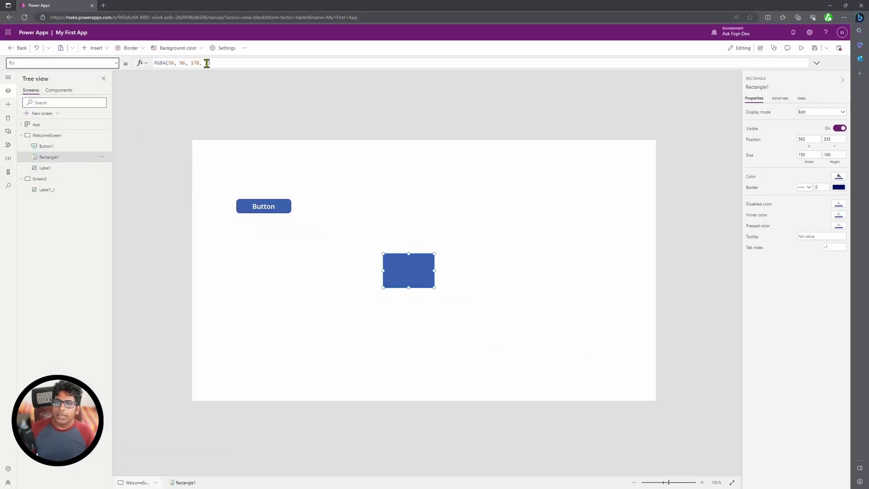
key("BackSpace")
type("0.5")
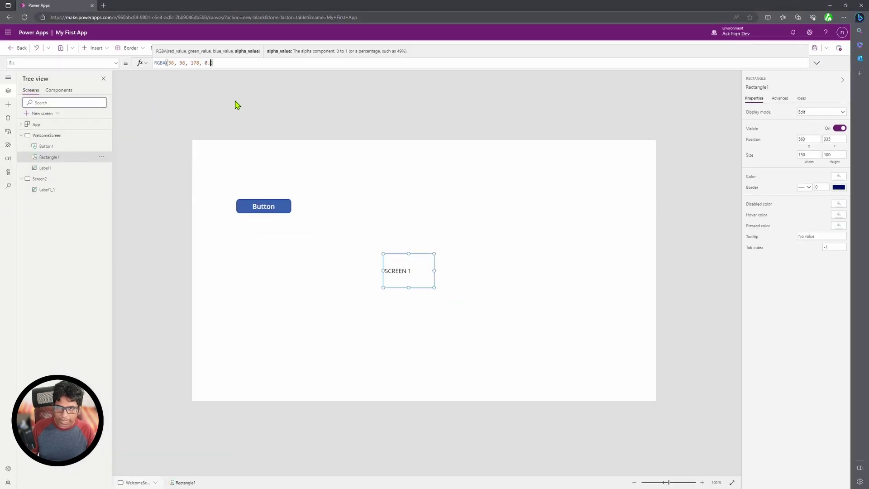
left_click(446, 297)
mouse_move(421, 284)
left_mouse_down()
mouse_move(450, 273)
mouse_move(402, 280)
mouse_move(413, 280)
left_mouse_up()
- Set the alpha value in the rectangle's Fill formula to 1 and deselect the rectangle
left_click(211, 62)
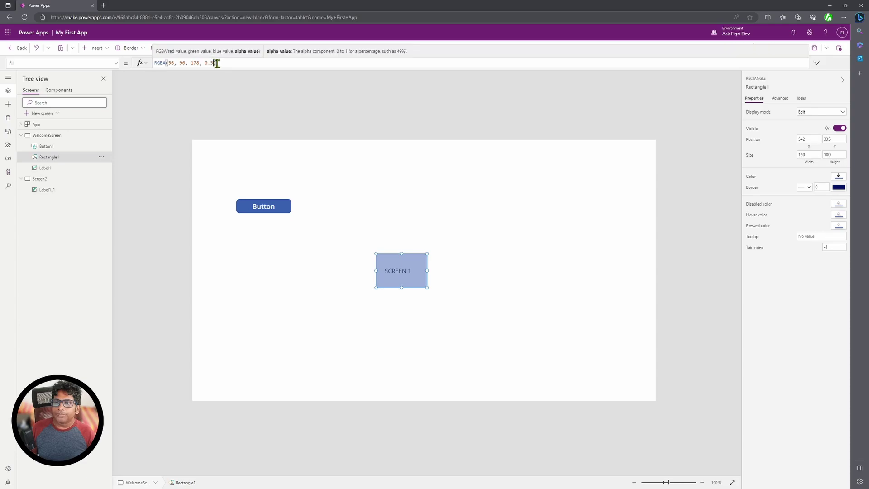
key("BackSpace")
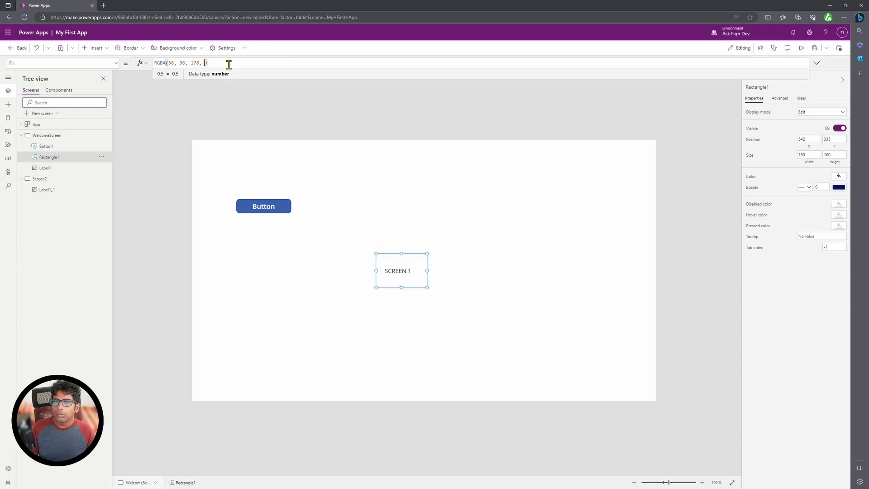
type("1")
left_click(521, 263)
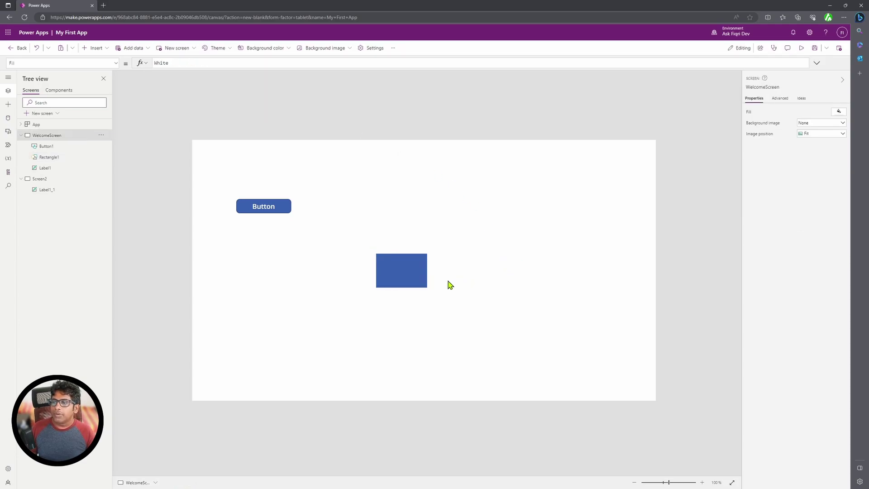
left_click(380, 257)
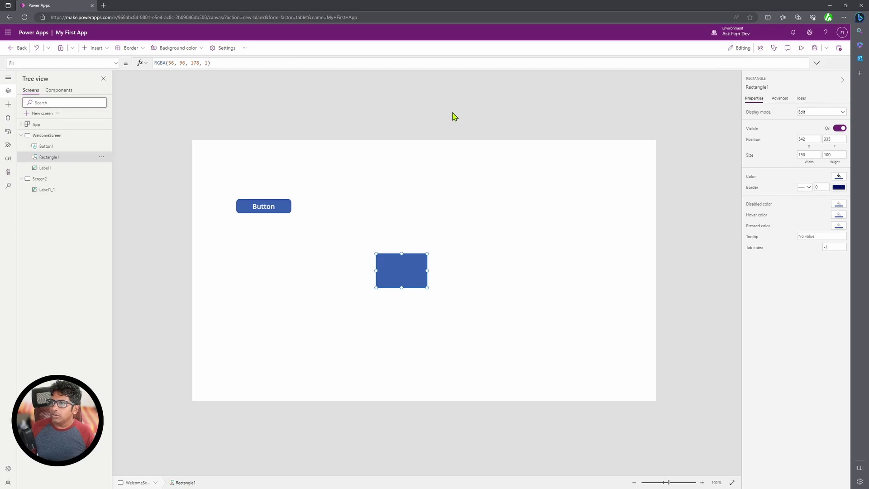
left_click(332, 392)
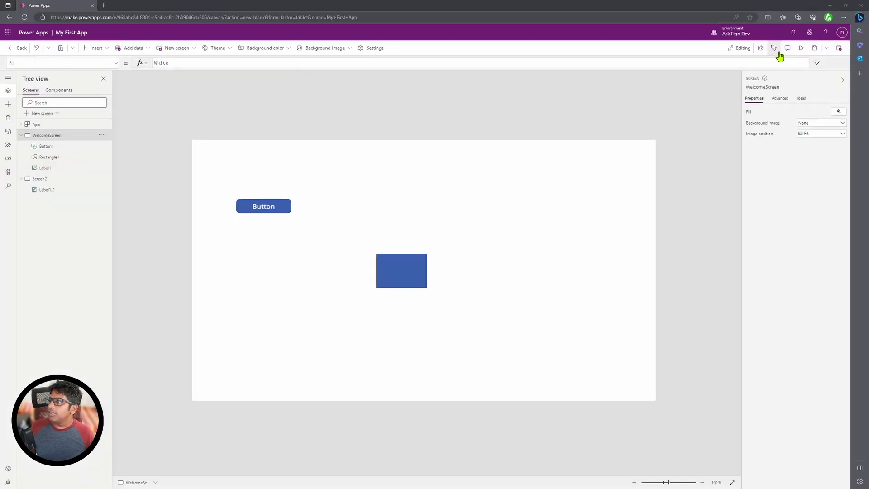
- Open the App checker and replace the button's OnSelect formula with "asdfasd" in quotation marks
left_click(775, 49)
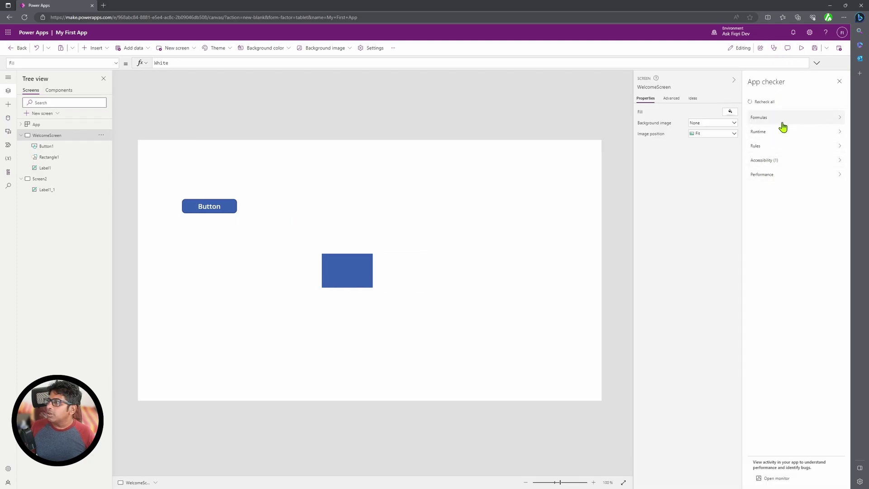
left_click(210, 209)
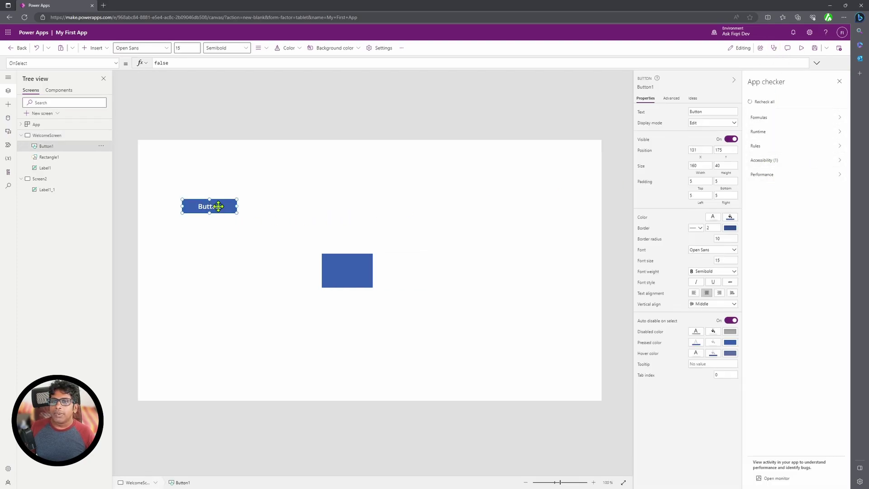
left_click_drag(174, 62, 154, 63)
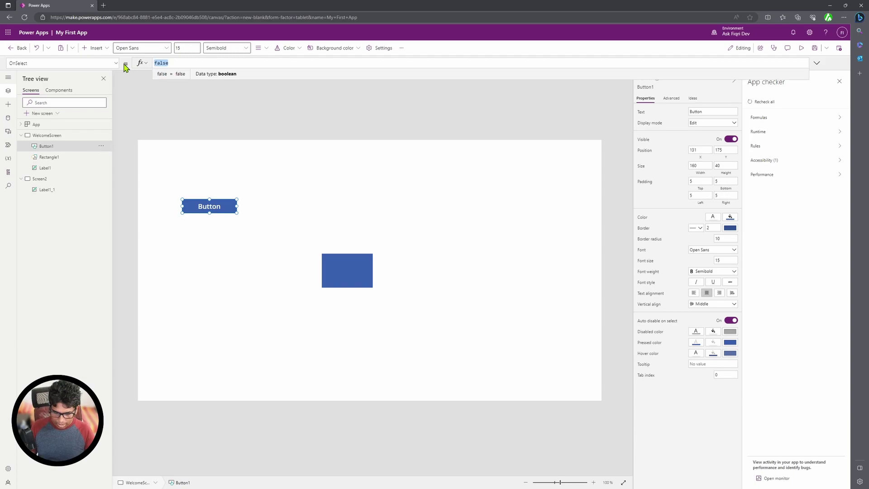
type("\"asd")
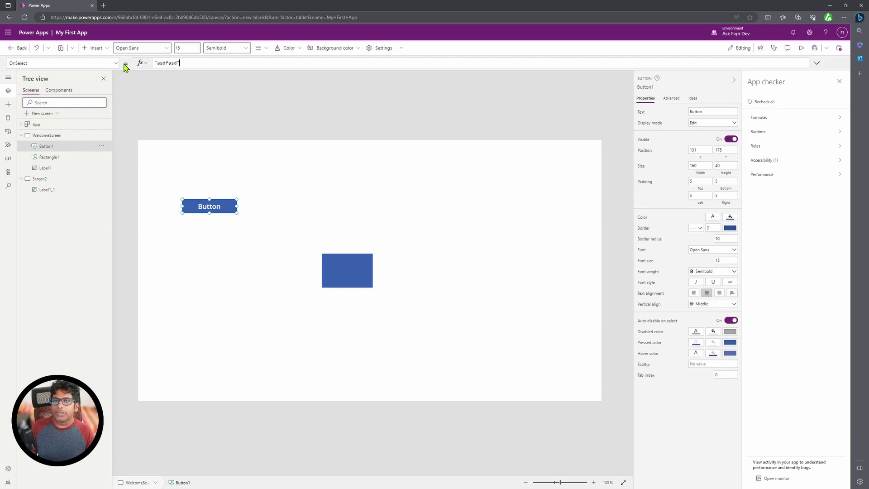
left_click(324, 222)
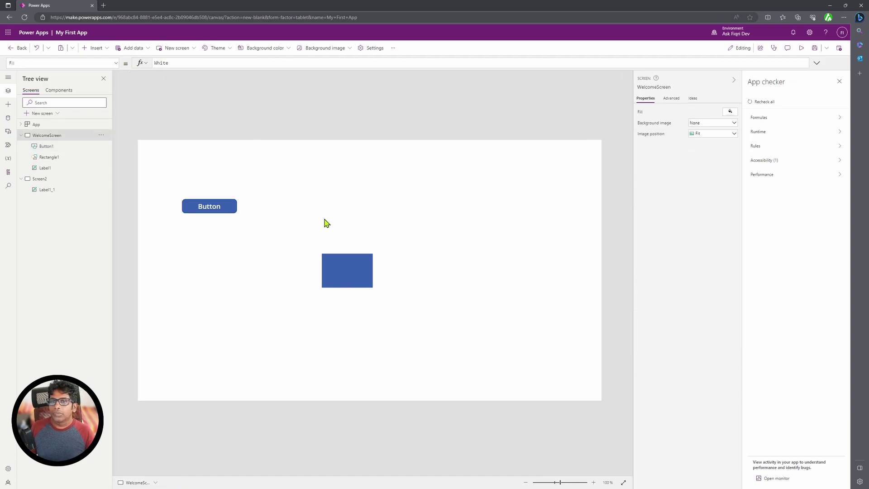
- Break the button's OnSelect formula by leaving asdf with only an opening quote, and open the formula error's details
left_click(213, 206)
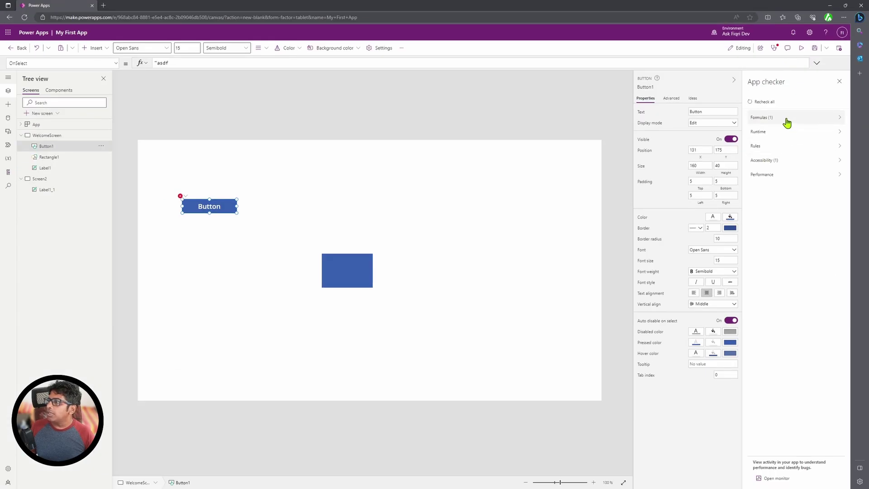
left_click(788, 122)
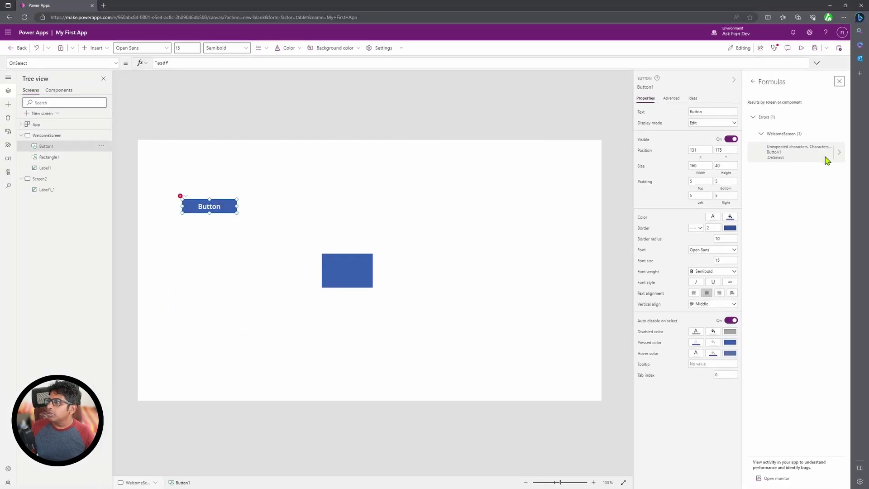
left_click(839, 155)
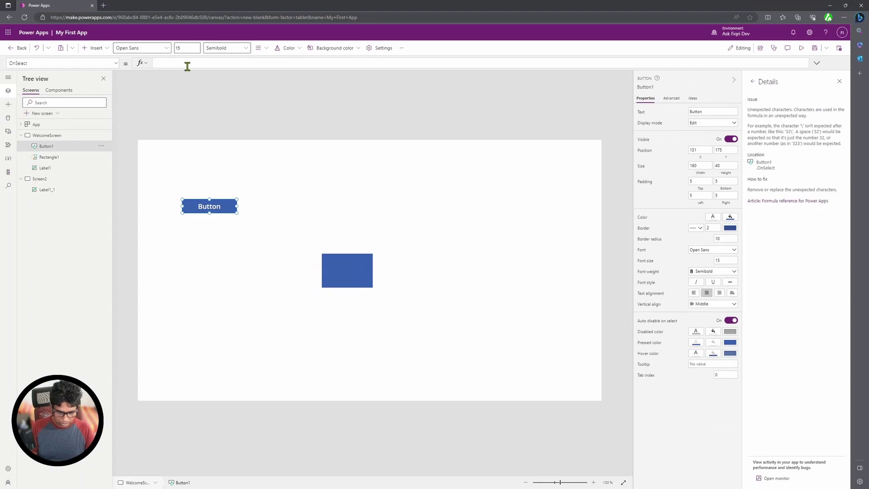
- Set the button's OnSelect formula to false and reselect the button
type("lse")
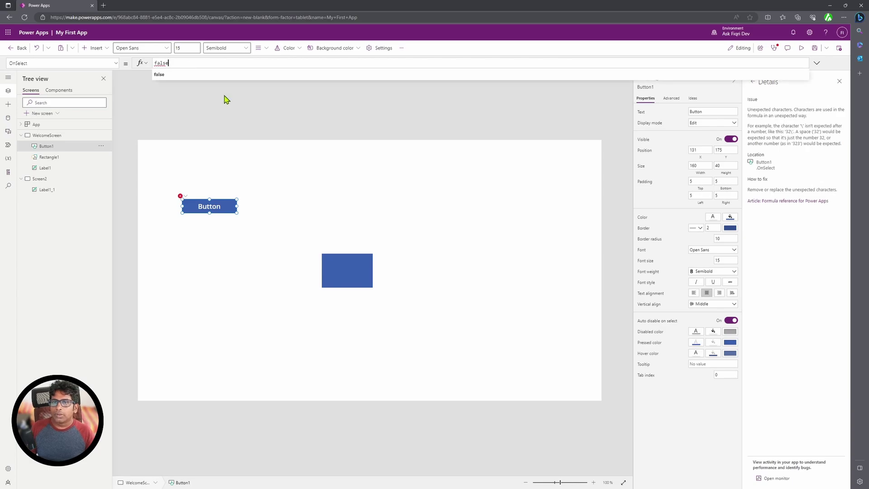
left_click(202, 225)
left_click(208, 208)
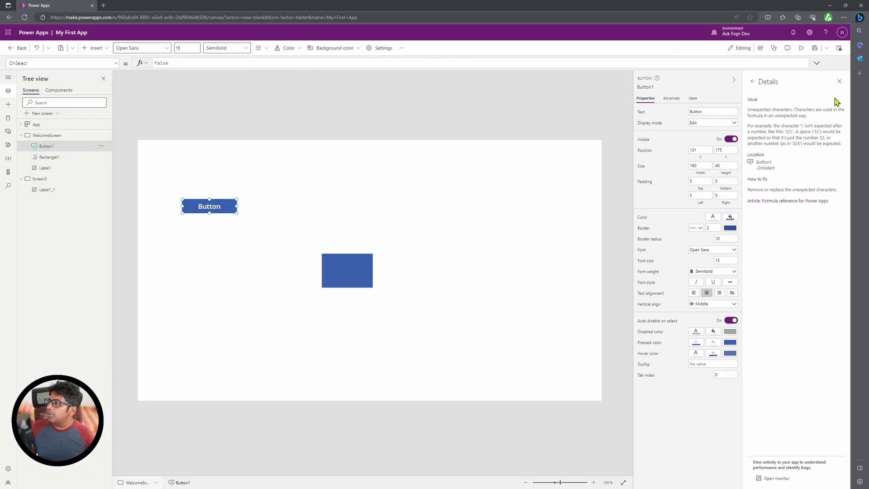
- Close the App checker and open the app's comments
left_click(709, 110)
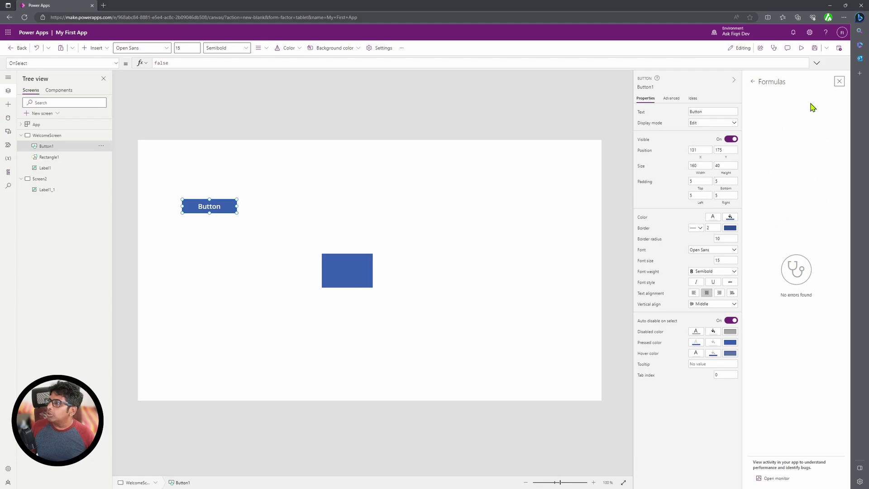
left_click(840, 81)
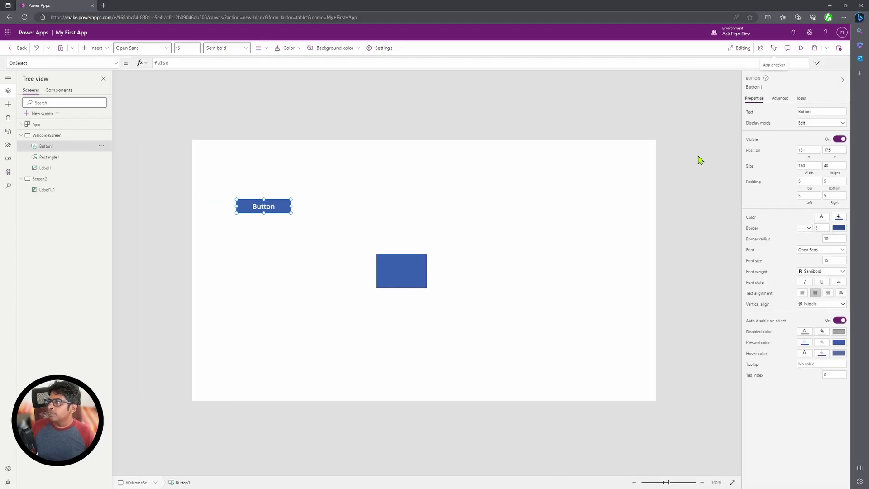
left_click(788, 48)
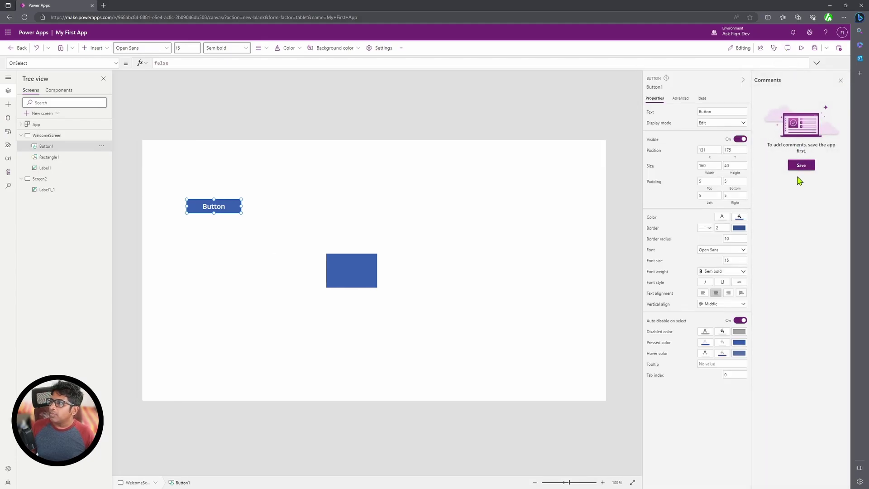
- Close the comments, run the app in preview mode and test its button
left_click(841, 81)
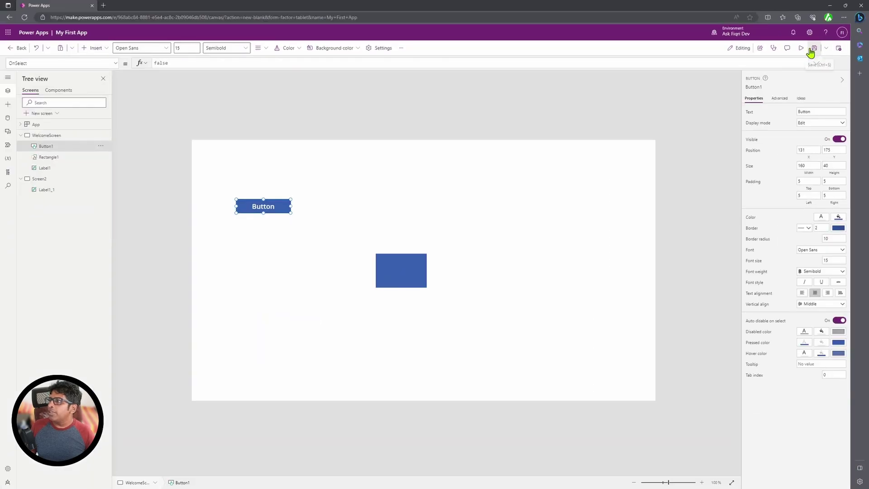
left_click(755, 56)
left_click(175, 161)
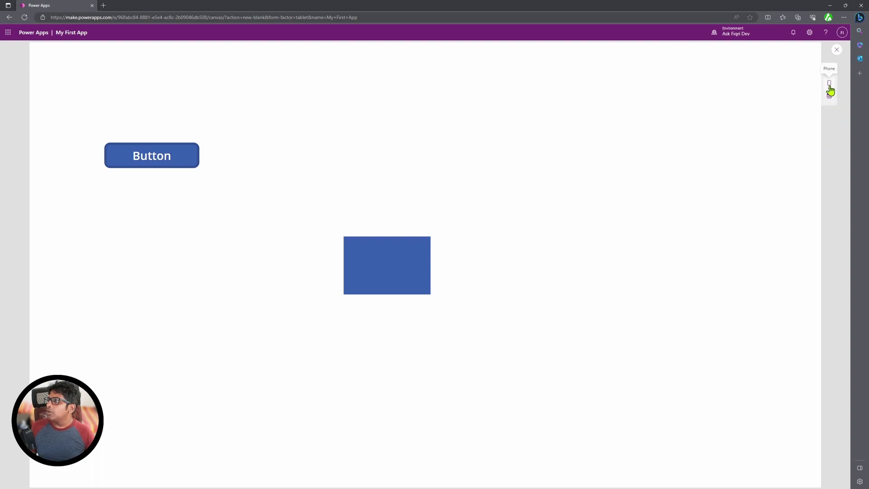
- Look through the phone and tablet preview sizes, and exit the preview back to the editor
left_click(829, 85)
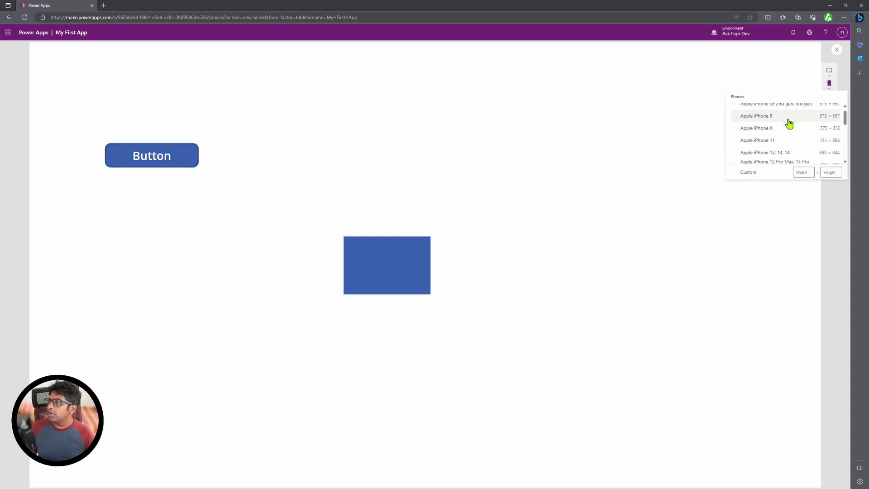
scroll(789, 123, "down", 3)
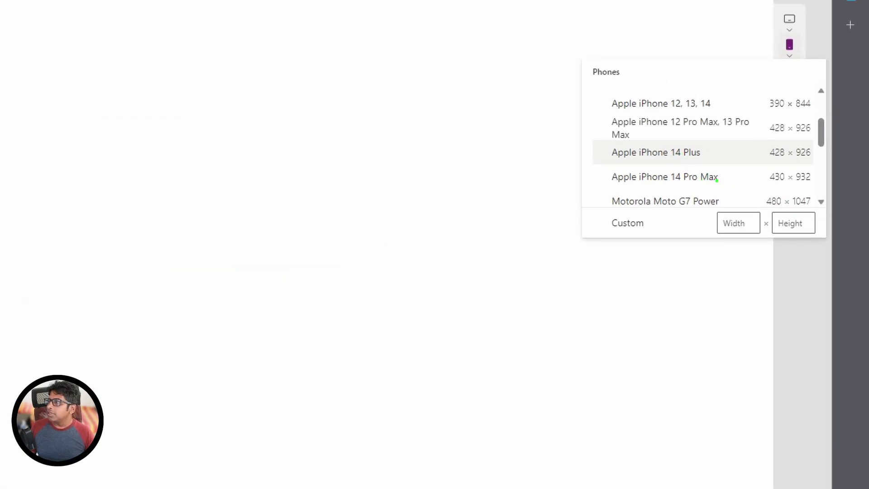
left_click(791, 26)
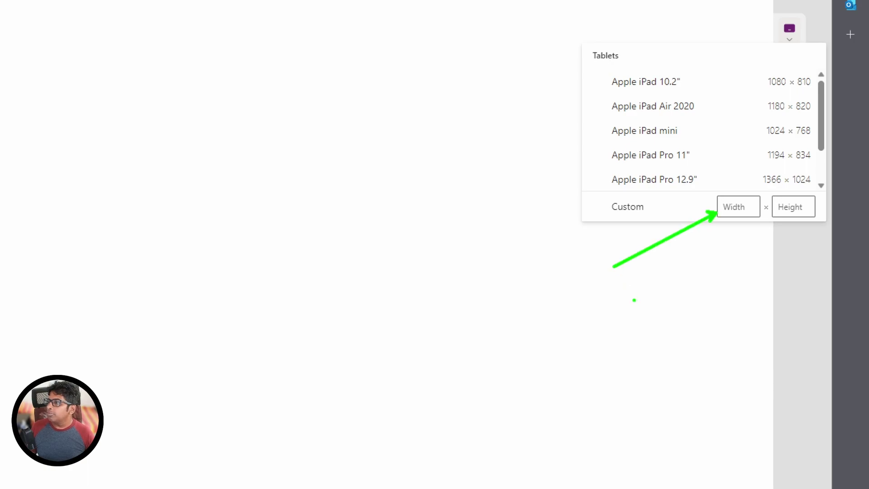
left_click(840, 58)
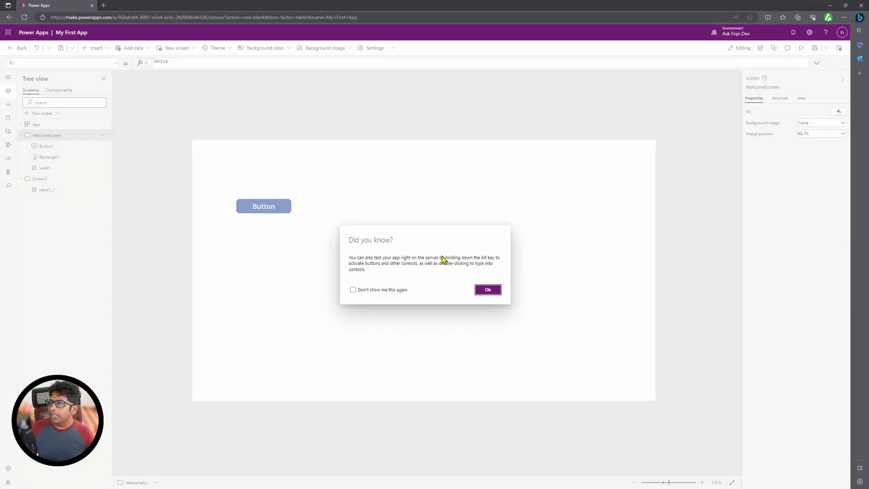
left_click(490, 292)
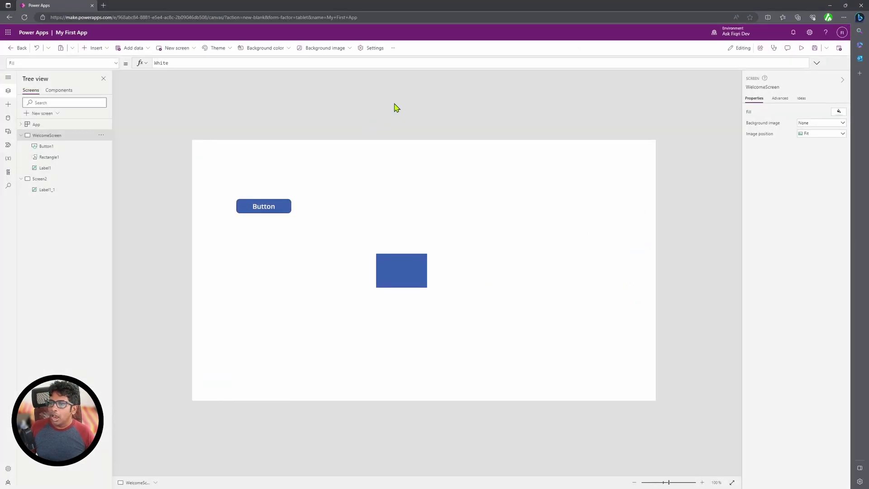
- Preview the app once more and return to the editor, dismissing the tip
left_click(801, 48)
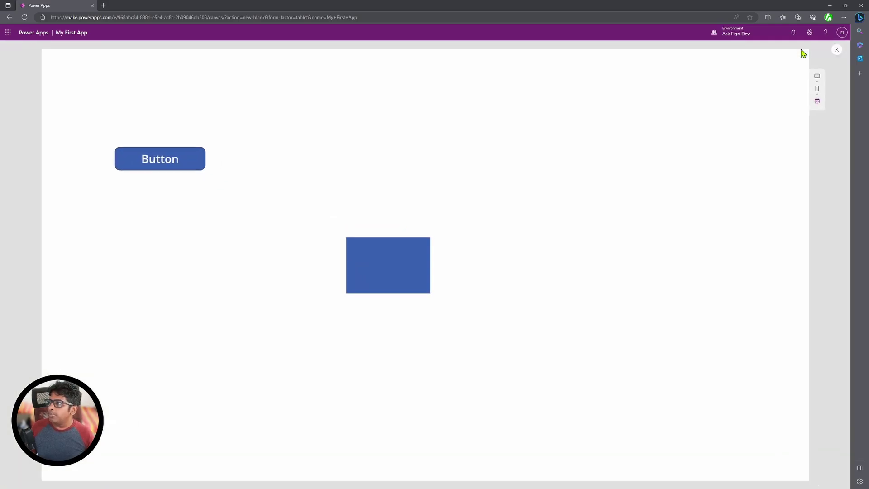
left_click(837, 51)
left_click(491, 291)
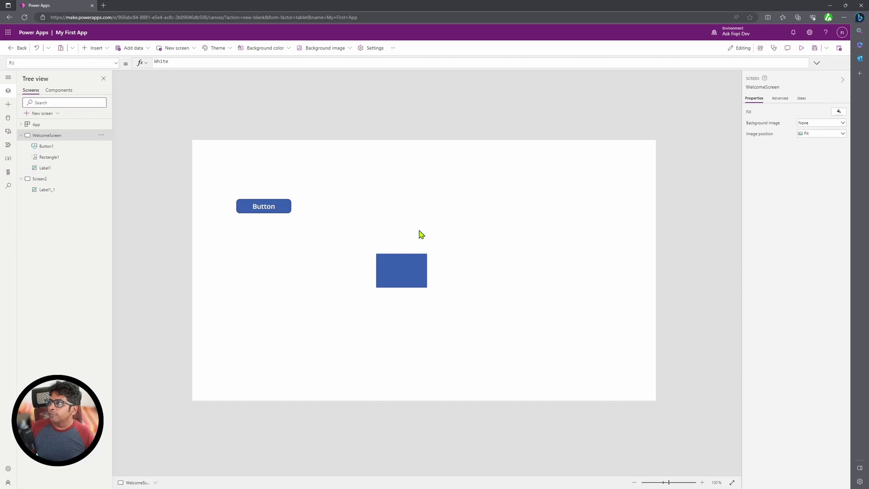
- Save the app and publish this version with the description "My fisrt intro of app studio"
left_click(814, 48)
left_click(838, 49)
left_click(380, 306)
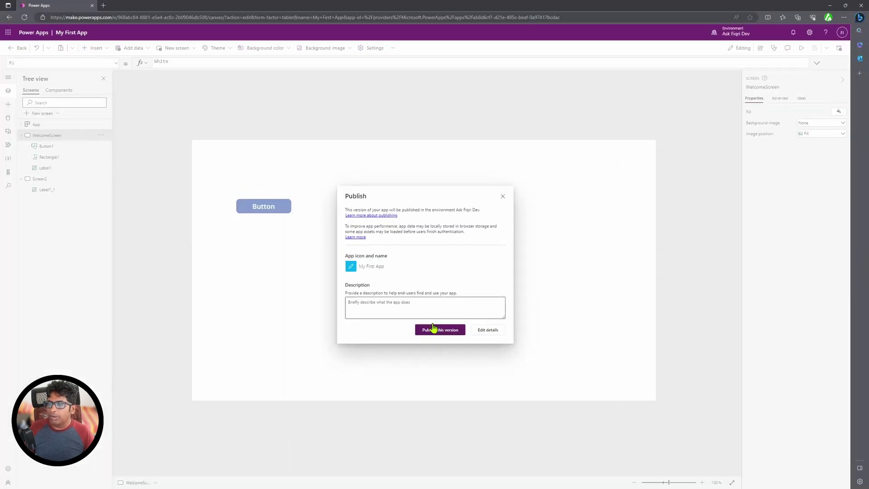
left_click(359, 318)
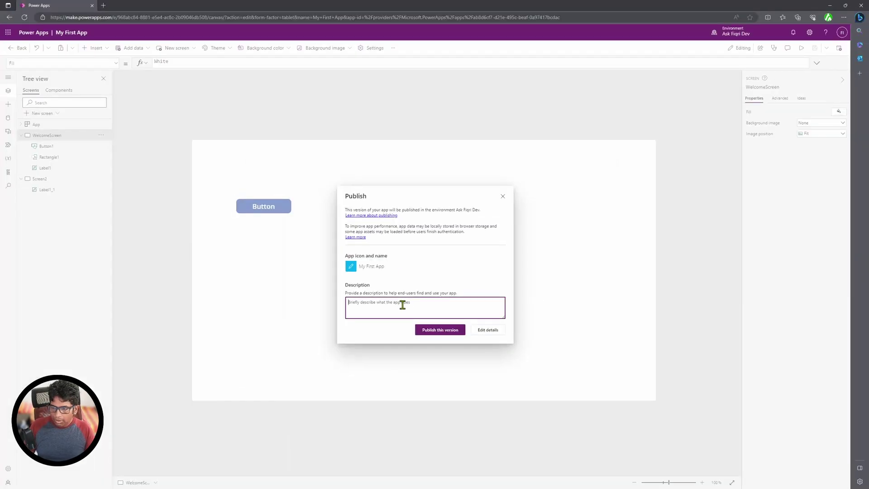
type("My fisrt intro of app")
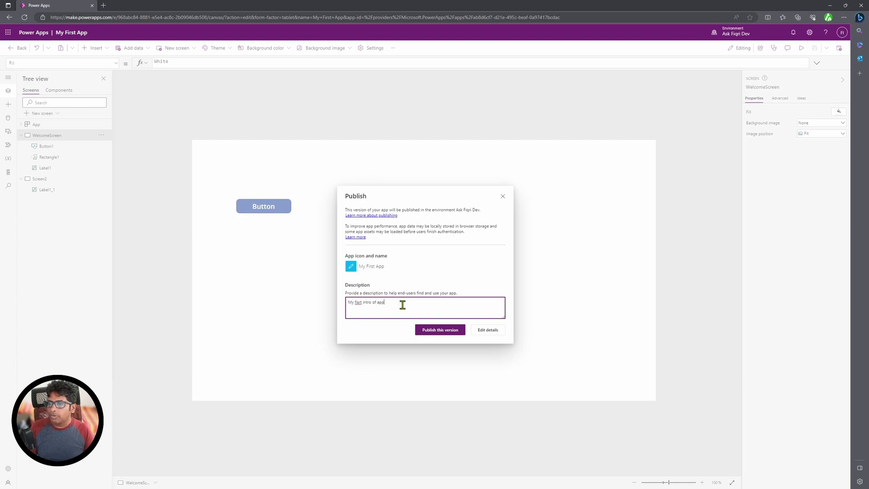
type(" studio")
left_click(426, 330)
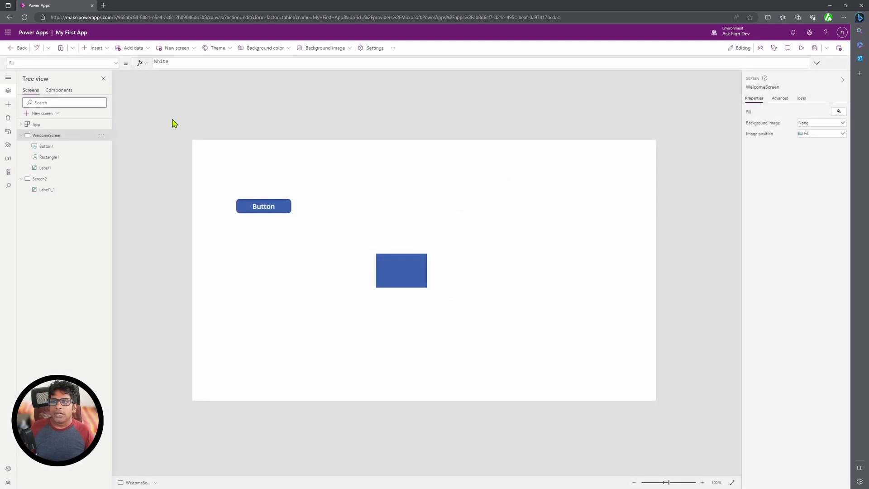
- Review the app's general settings, including auto save and the data row limit, and close them
left_click(377, 50)
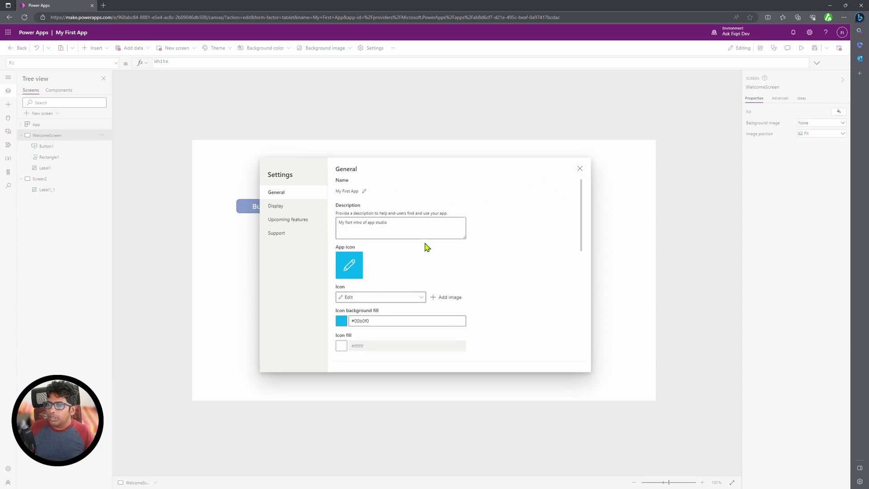
scroll(428, 245, "down", 10)
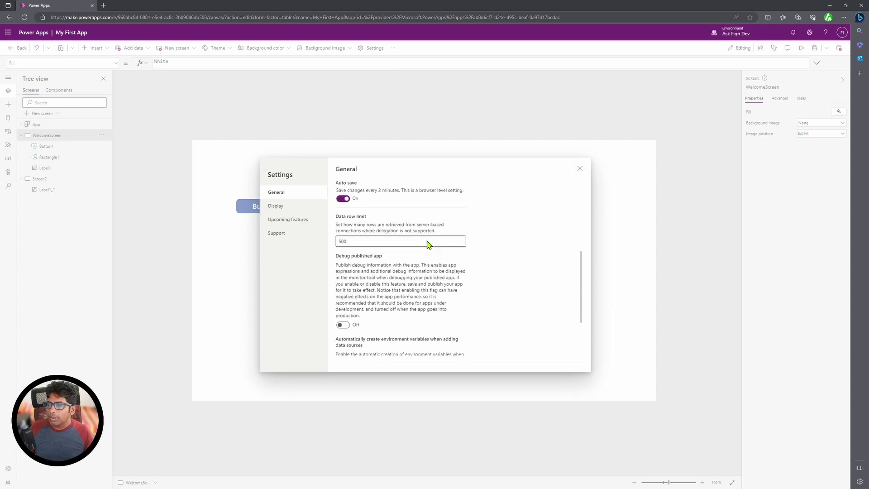
left_click(579, 169)
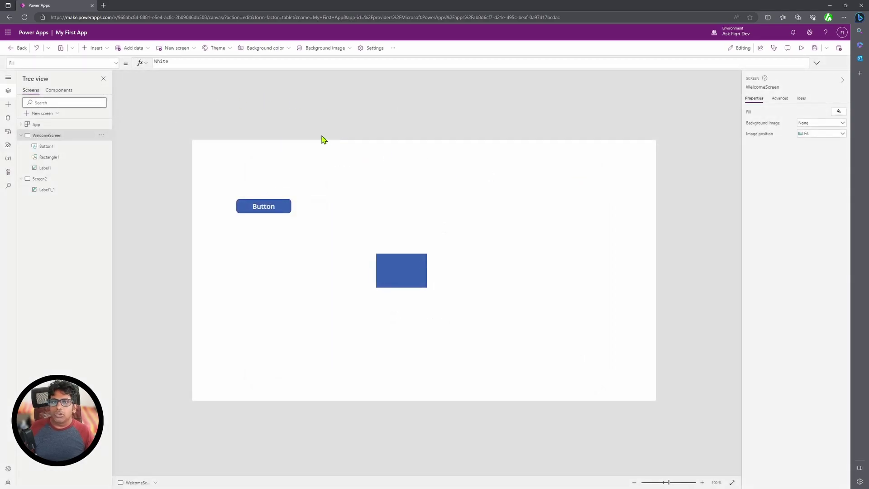
- Leave the editor with the changes saved, and open the details of My First App from the apps list
left_click(16, 50)
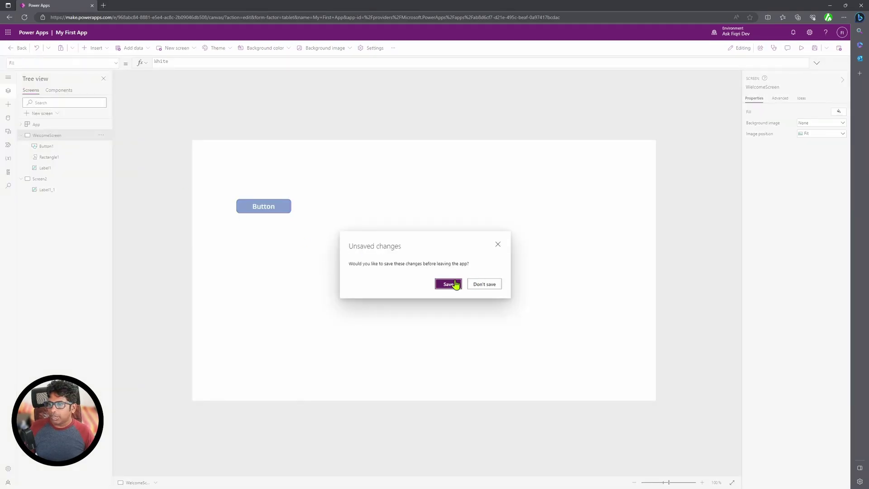
left_click(449, 284)
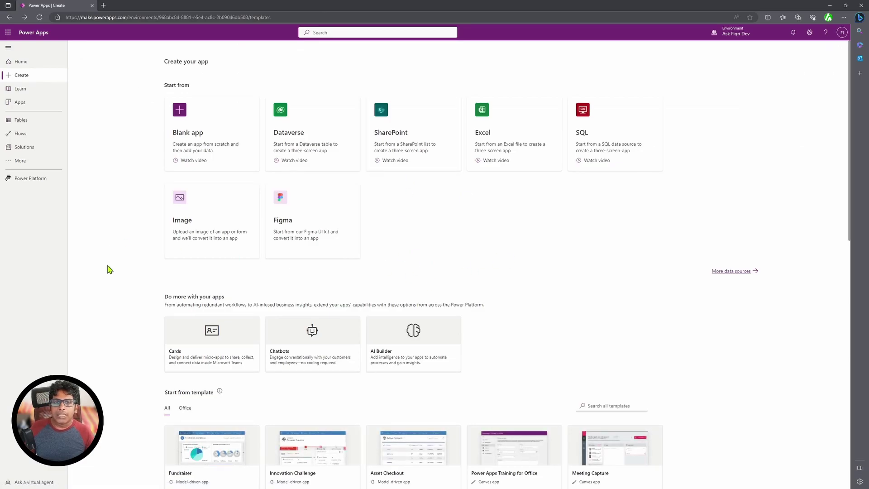
left_click(24, 105)
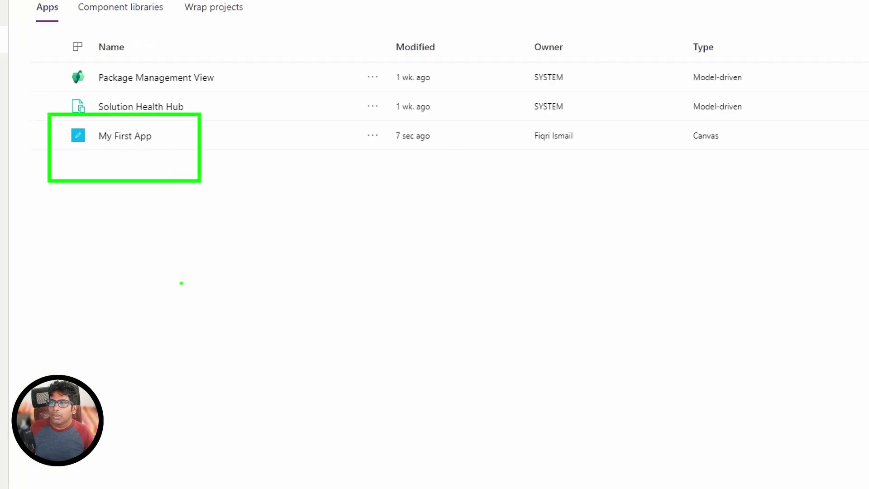
left_click(373, 136)
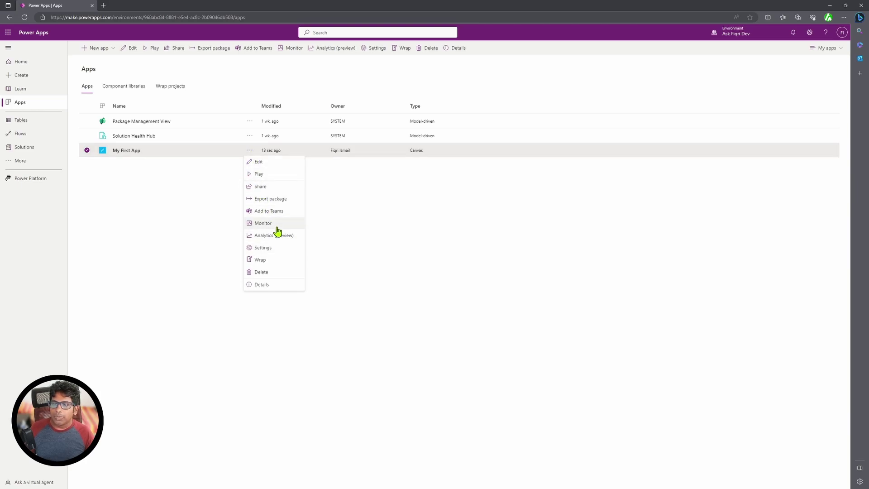
left_click(262, 284)
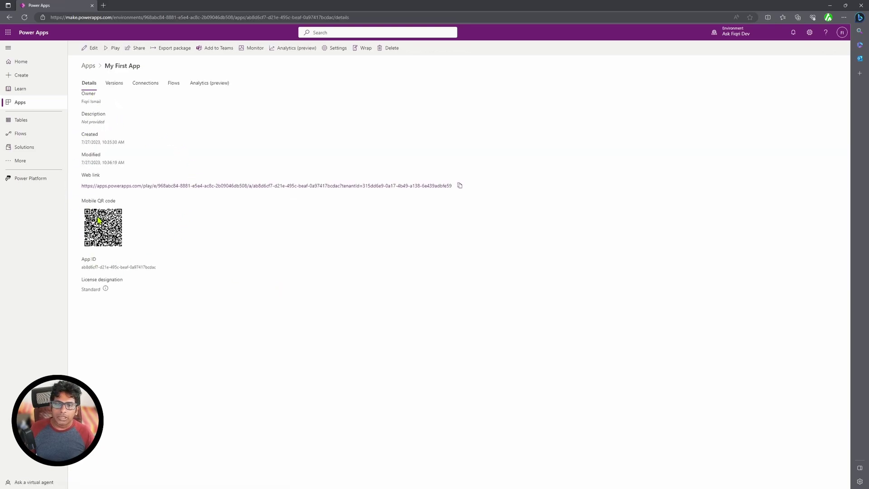
- Run the published app from its web link, test its button and close the running app
left_click(118, 186)
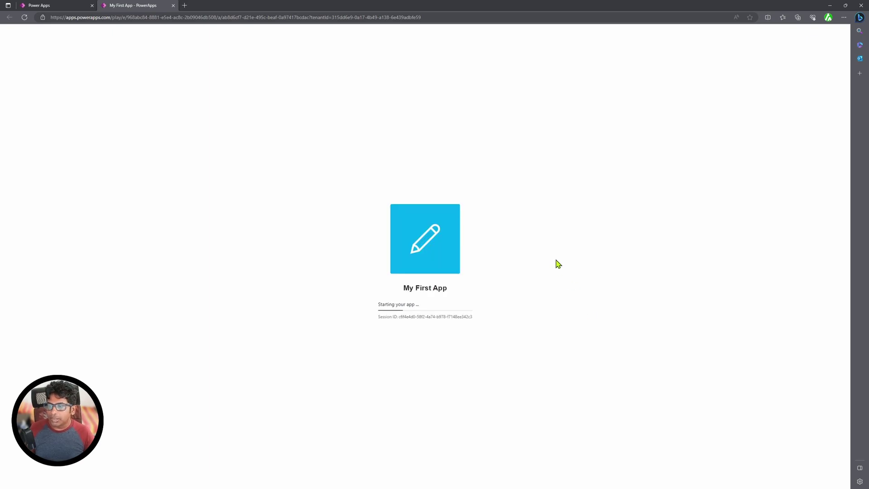
left_click(161, 155)
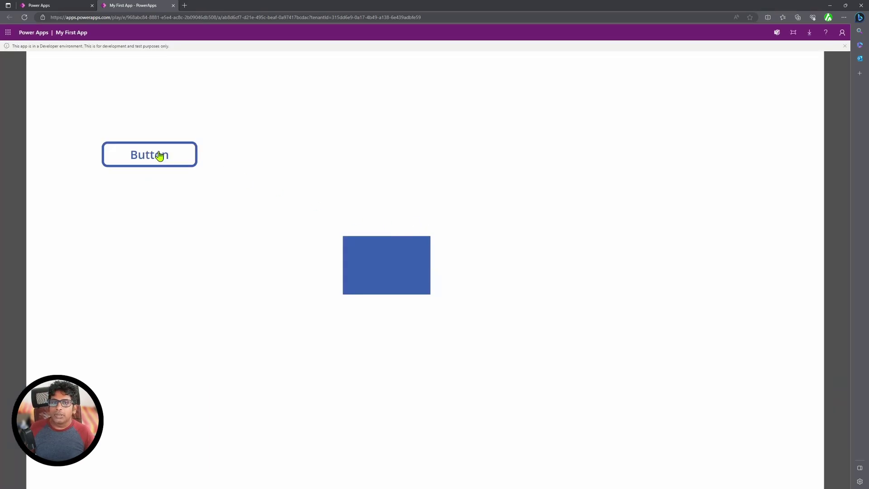
left_click(162, 157)
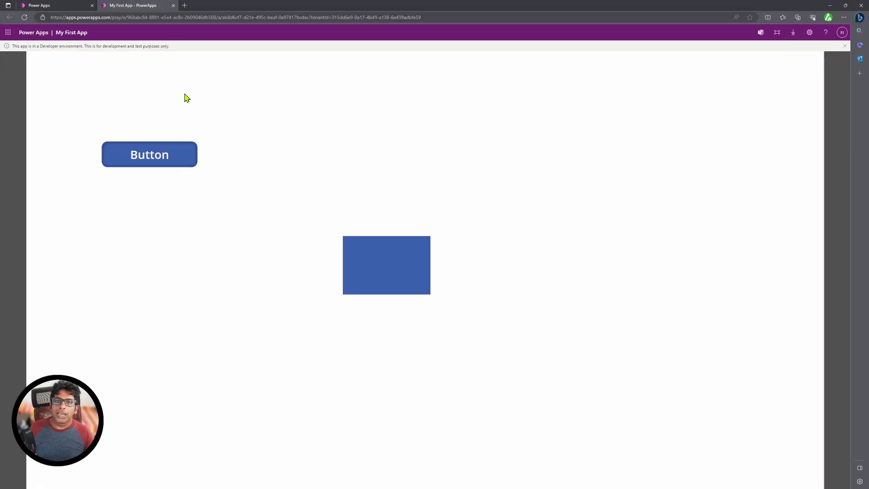
left_click(150, 156)
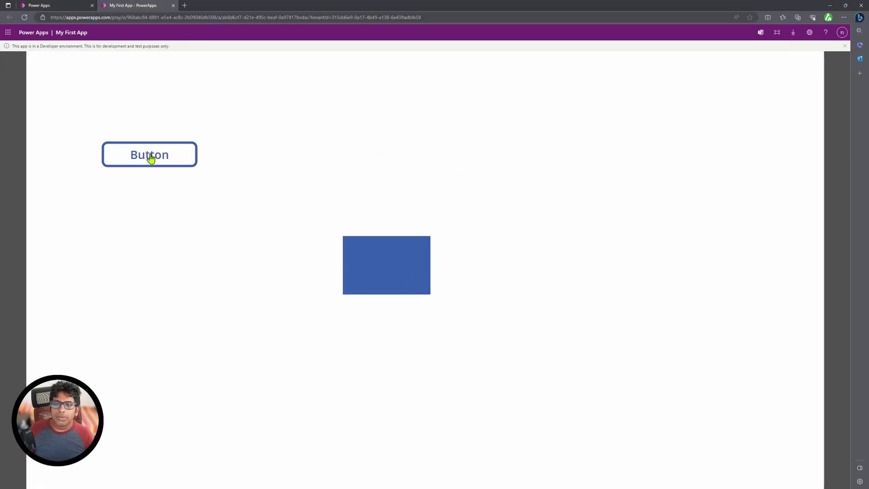
left_click(173, 6)
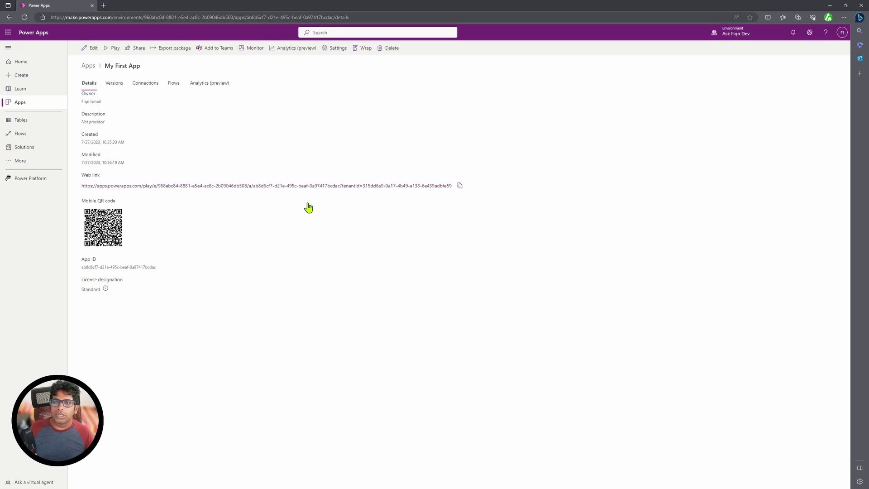
- View the app's versions and check which commands are available for Version 1 and Version 2
left_click(113, 86)
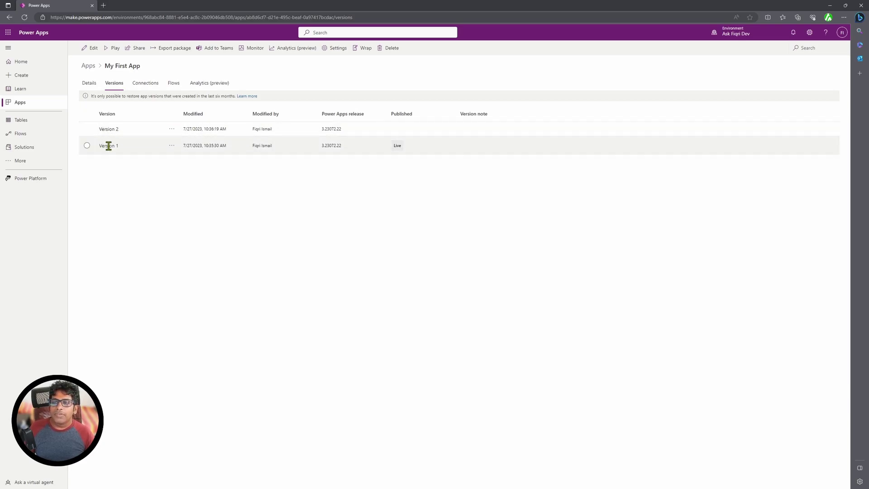
left_click(172, 147)
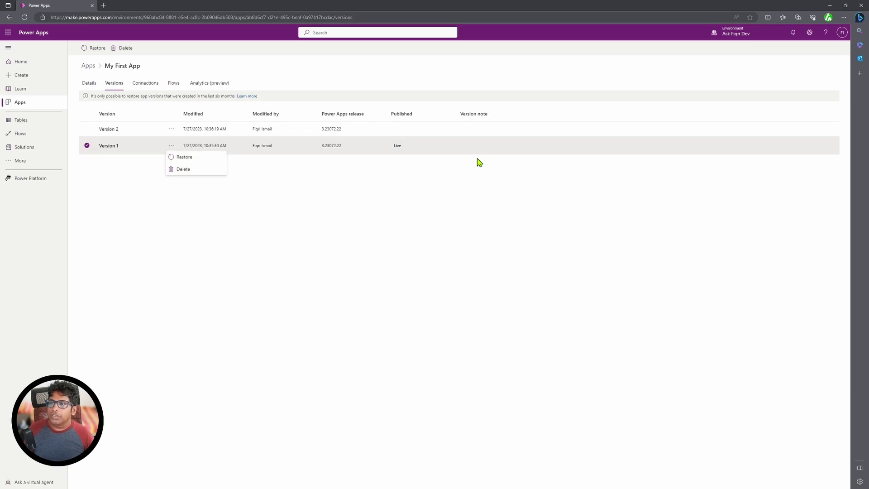
left_click(442, 221)
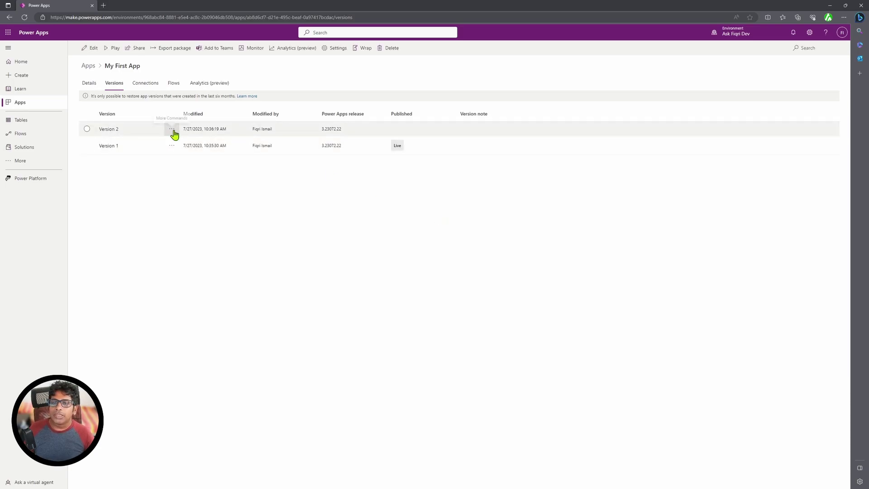
left_click(172, 129)
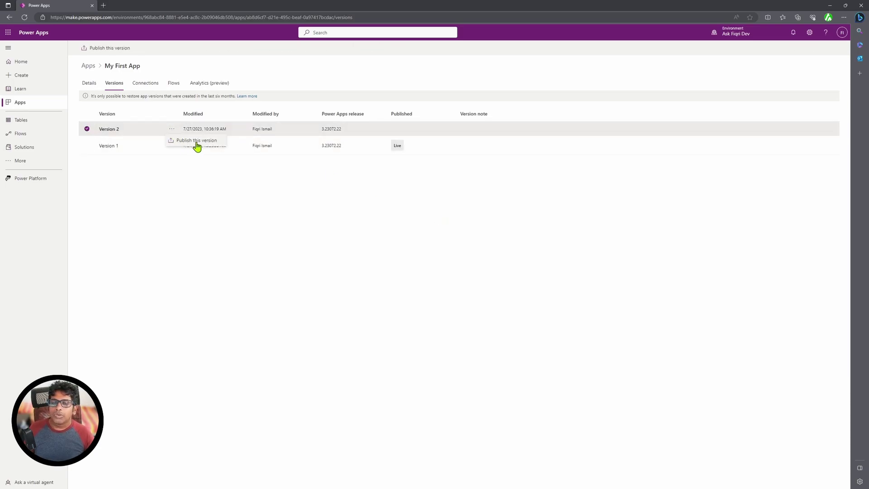
left_click(203, 221)
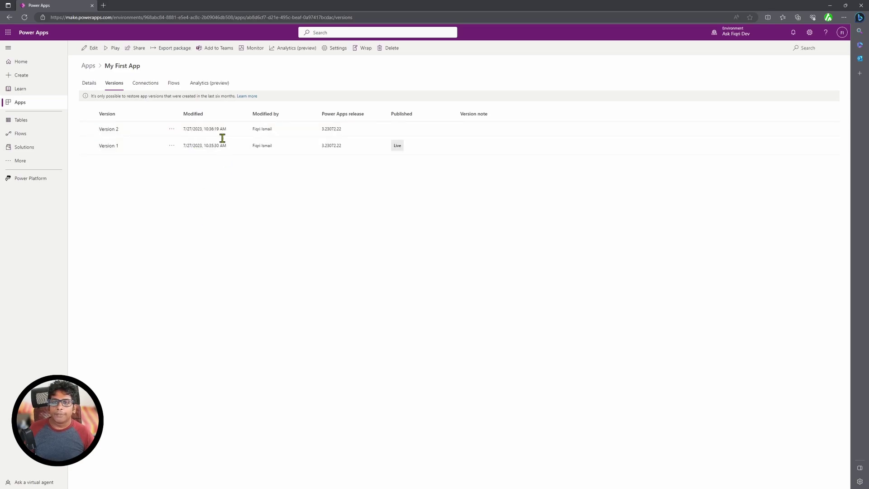
- Review the app's connections, flows and usage analytics
left_click(147, 96)
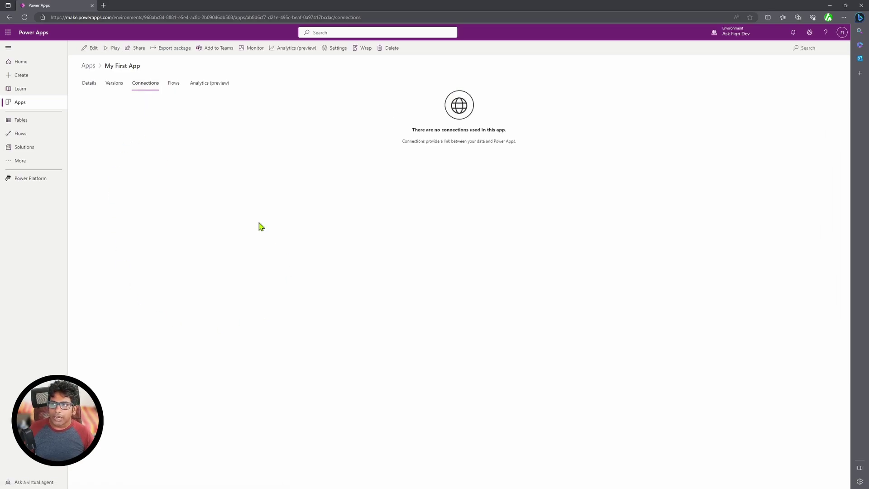
left_click(173, 84)
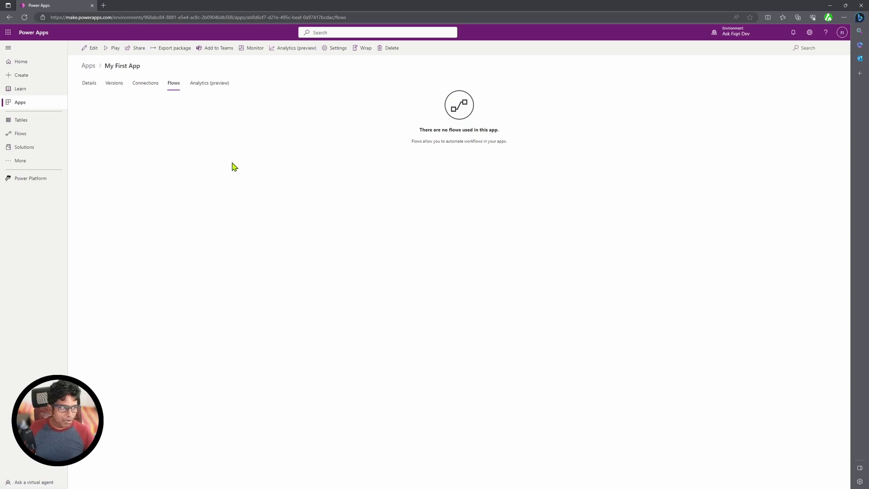
left_click(207, 86)
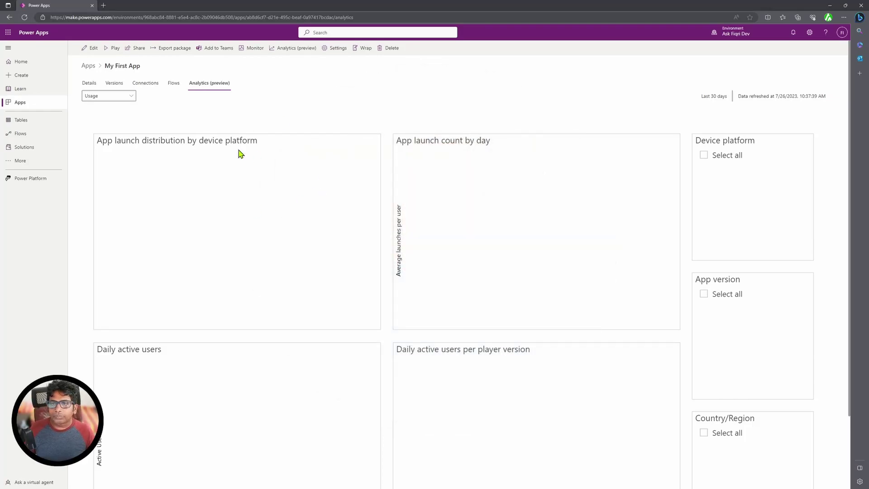
scroll(346, 229, "down", 2)
scroll(324, 199, "up", 2)
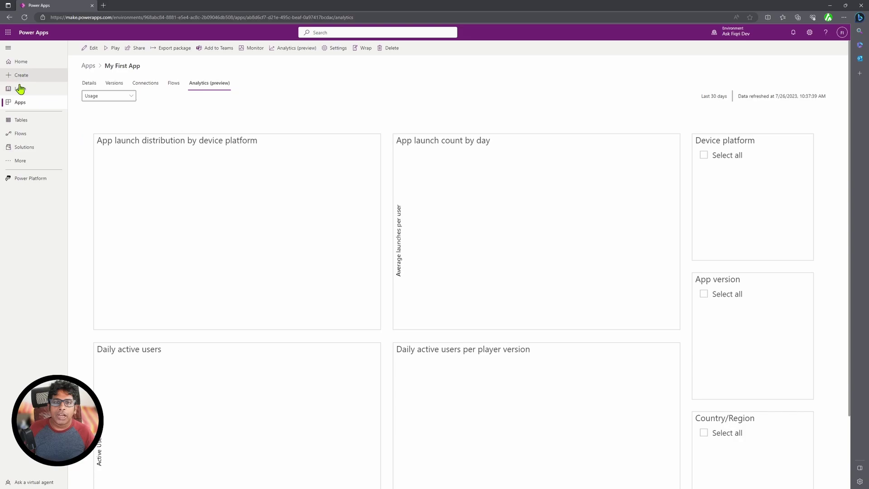
- Return to the apps list and open My First App for editing
left_click(20, 62)
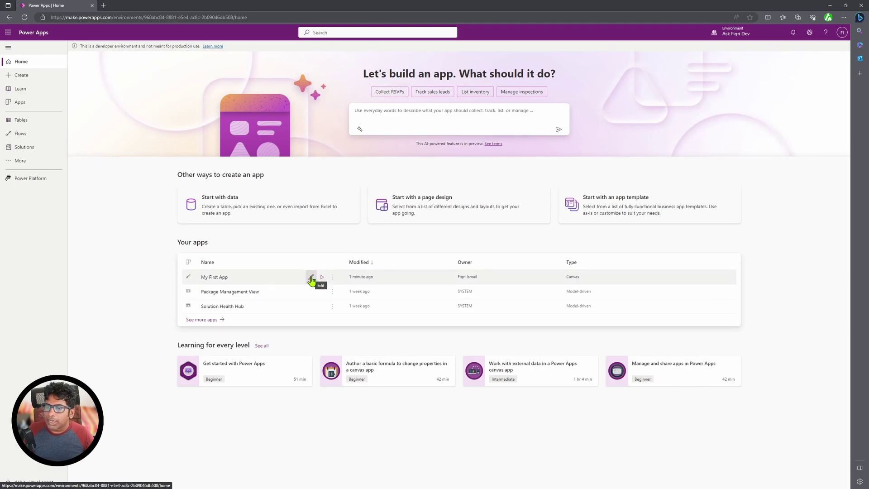
left_click(34, 104)
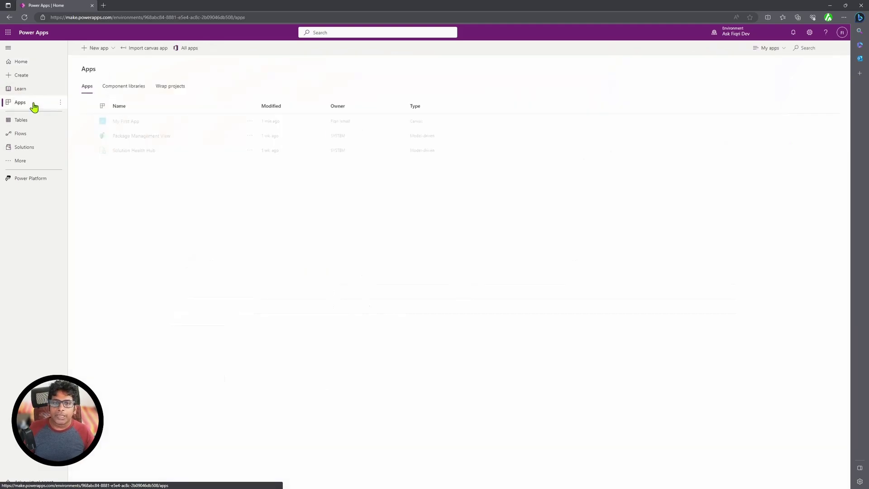
left_click(250, 121)
left_click(259, 135)
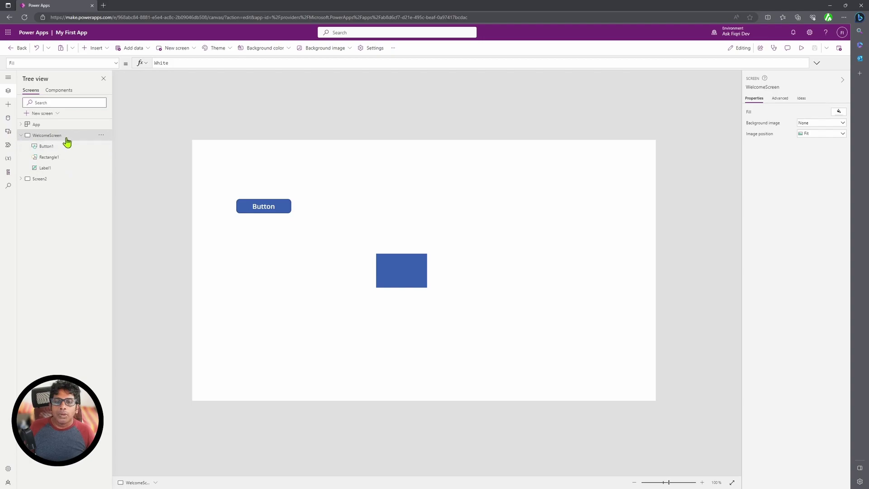
- Delete Screen2 and remove the button, rectangle and label from WelcomeScreen
left_click(45, 180)
left_click(101, 179)
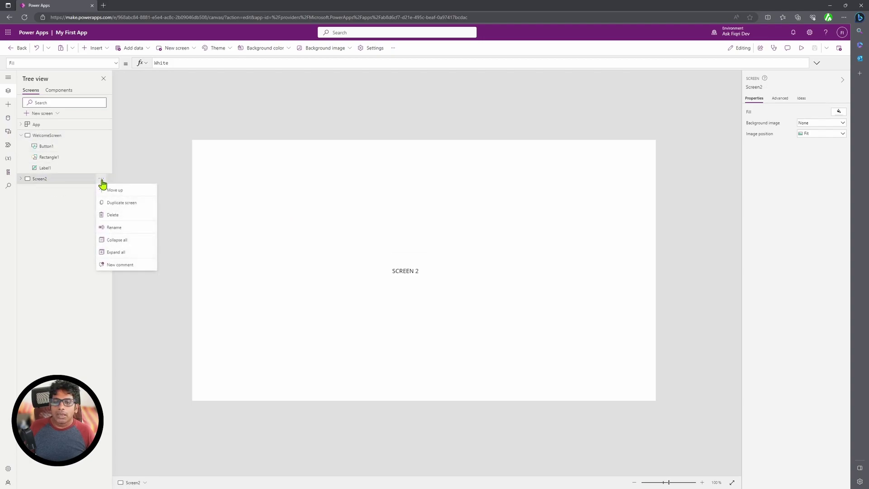
left_click(122, 218)
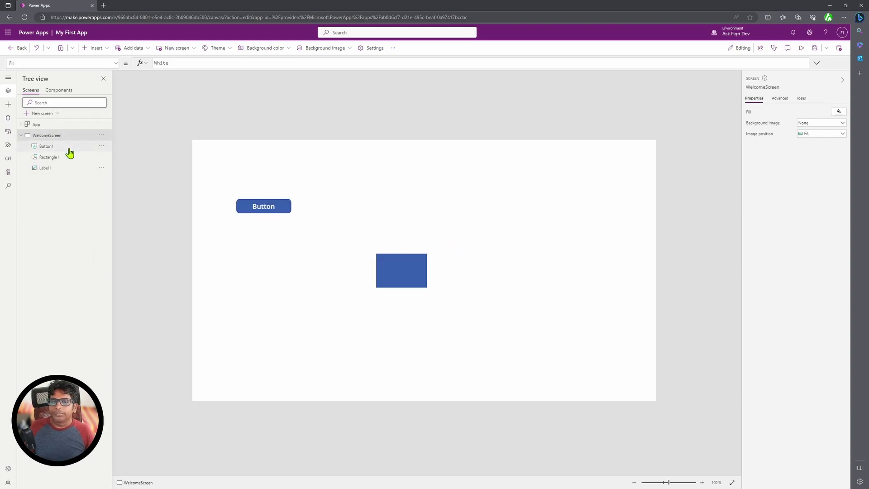
left_click_drag(225, 175, 546, 370)
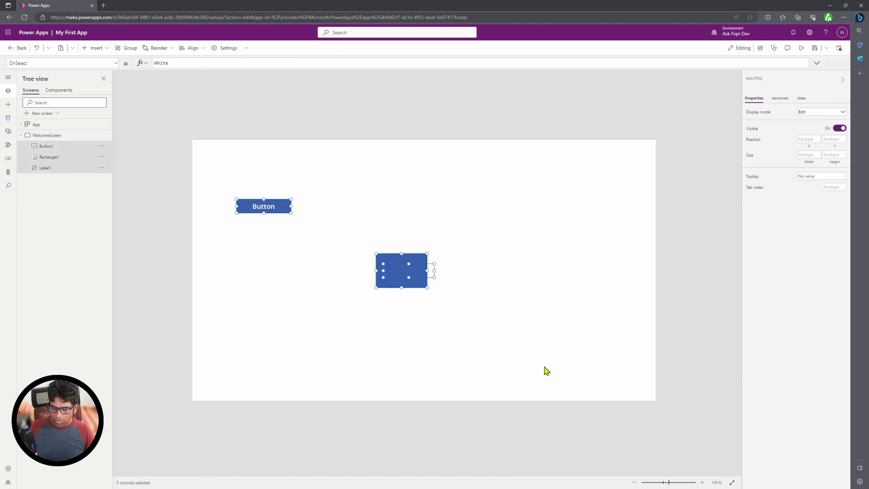
key("Delete")
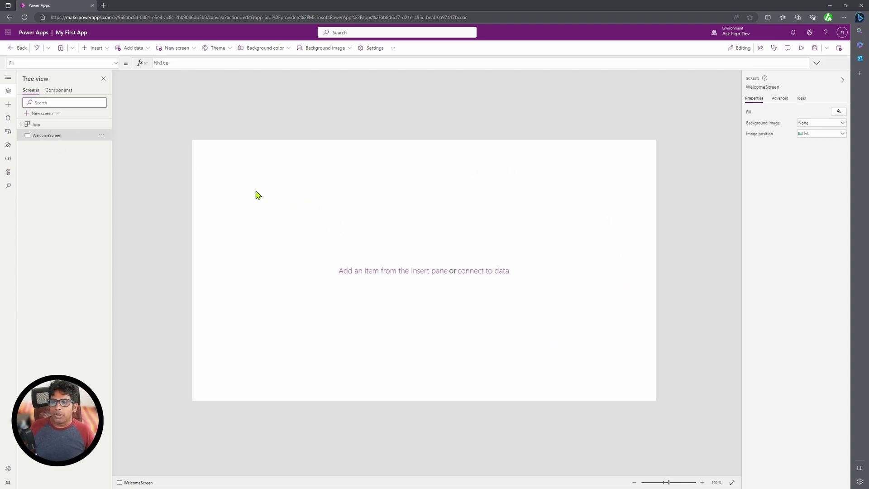
- Insert a text label reading "Welcome to ASK Fiqri Channel" on WelcomeScreen and widen it to about 349
left_click(105, 51)
left_click(109, 90)
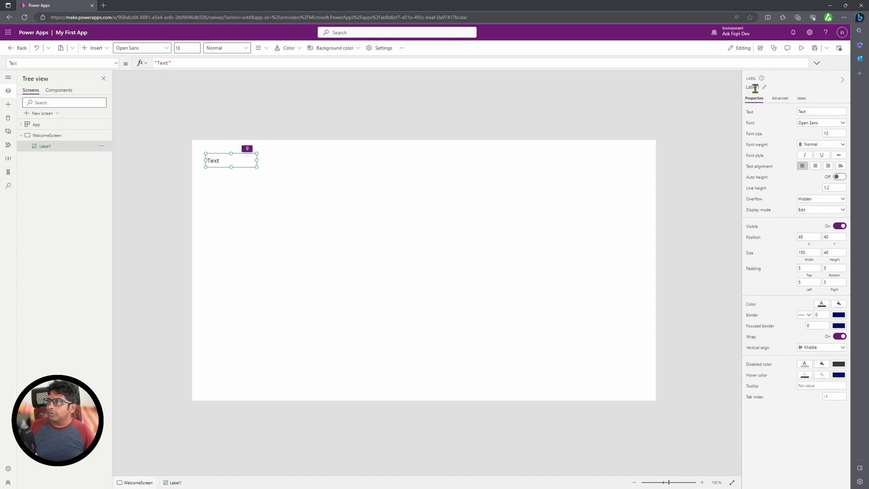
left_click(815, 111)
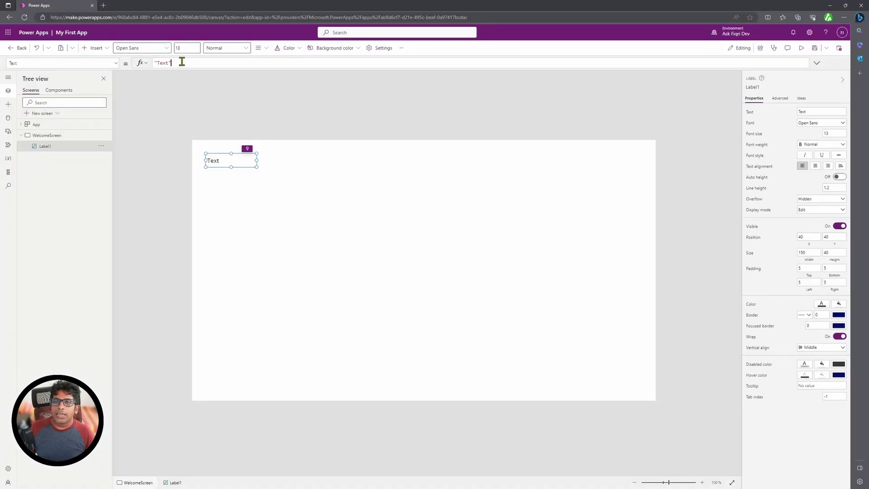
left_click(160, 63)
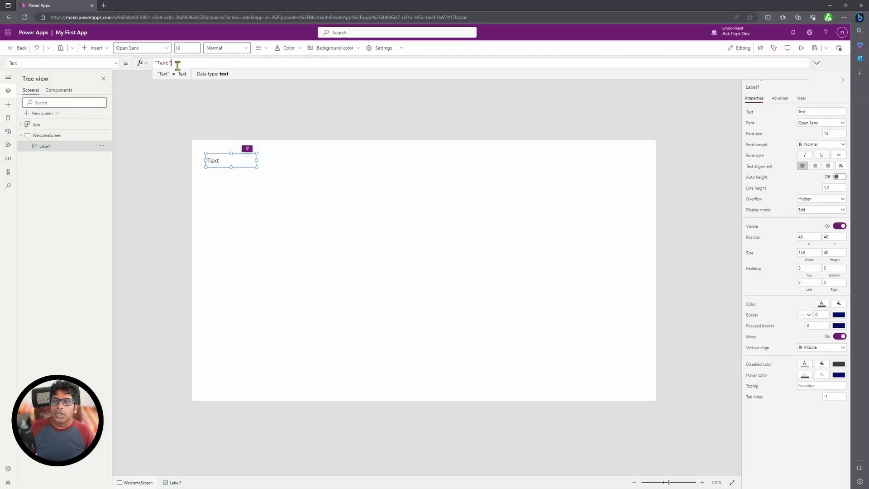
left_click_drag(173, 63, 141, 58)
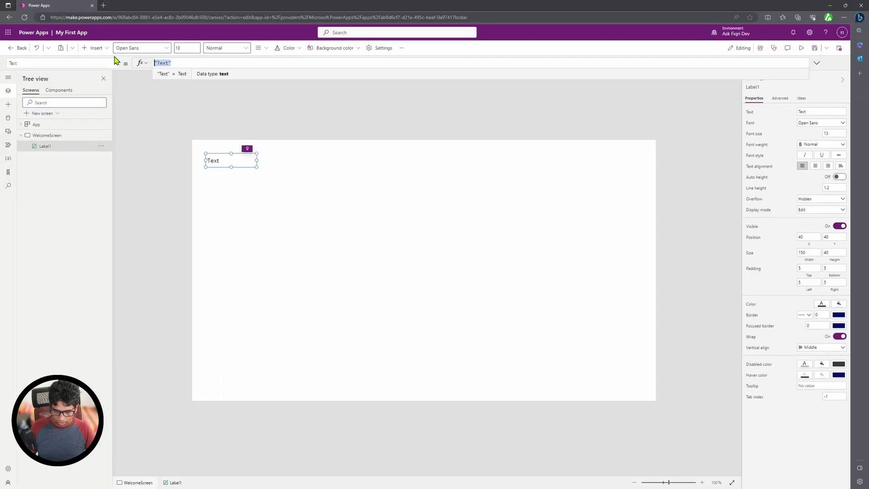
type("\"Wle")
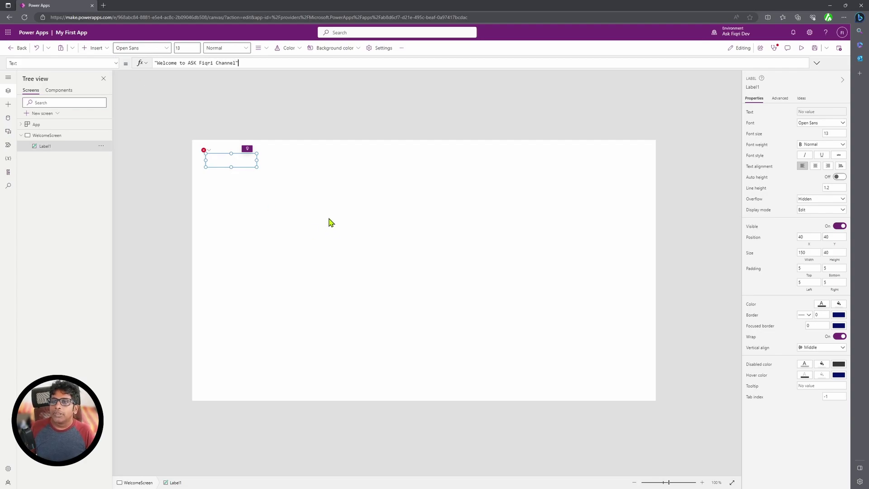
left_click(267, 172)
left_click(254, 161)
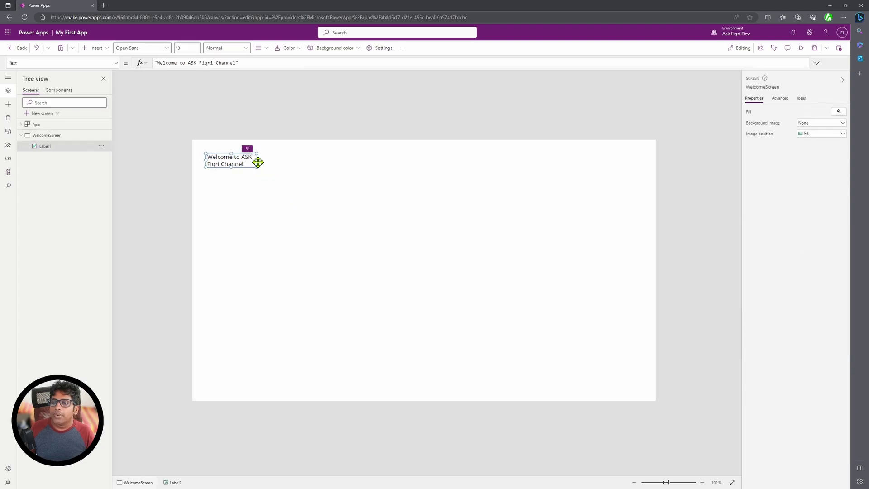
left_click_drag(257, 160, 325, 160)
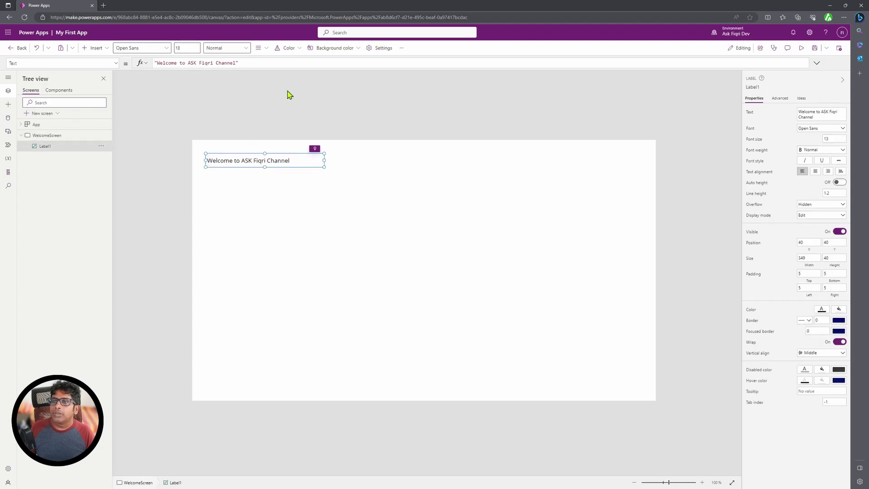
- Fill the label with dark green and make it a banner at position 0, 0 spanning the full screen width of 1366
left_click(300, 49)
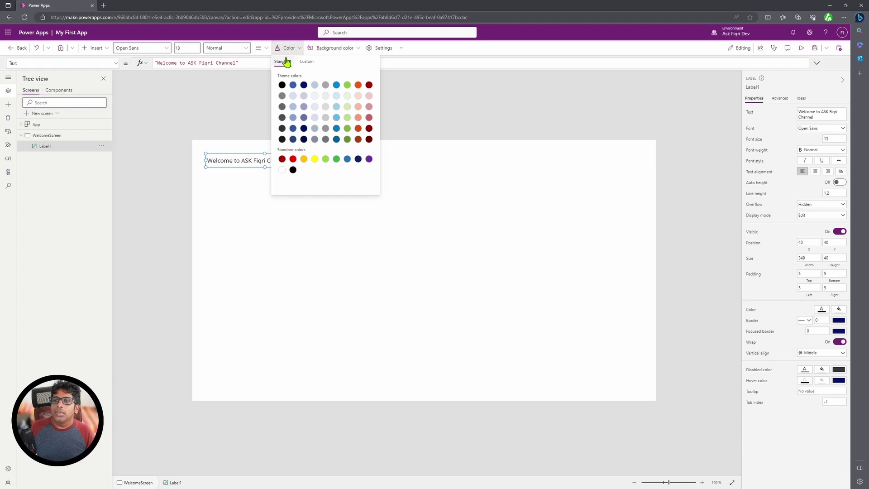
left_click(355, 51)
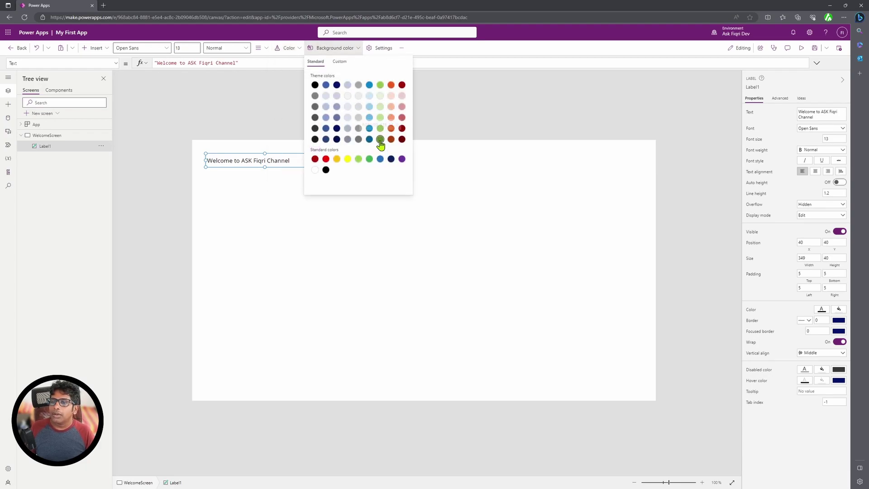
left_click_drag(248, 161, 230, 143)
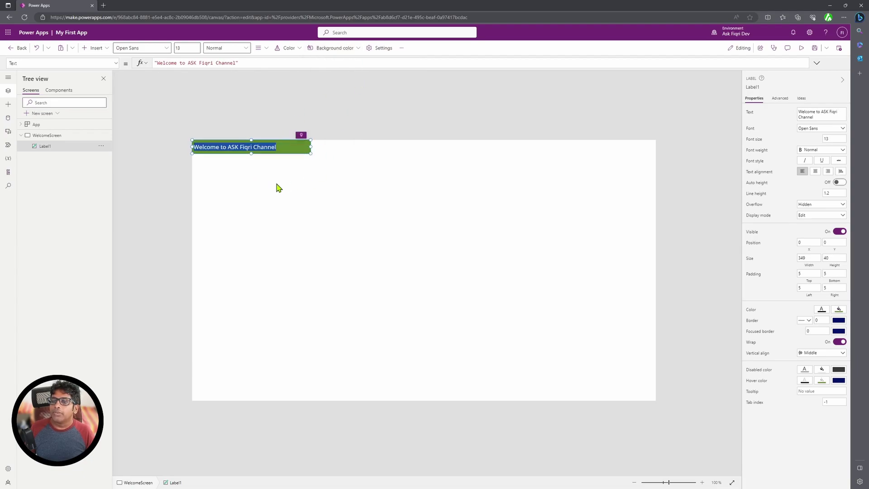
left_click_drag(311, 146, 656, 148)
left_click(340, 203)
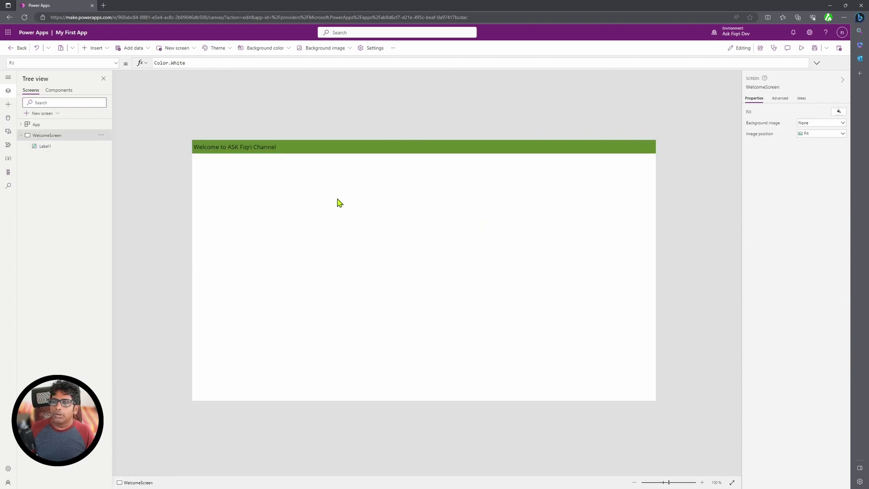
- Set the text color of the green banner label to the standard yellow
left_click(225, 149)
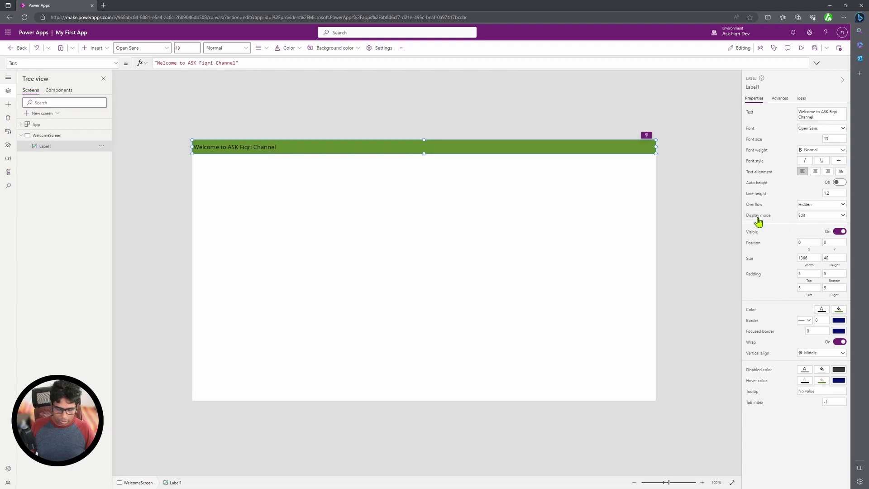
left_click(294, 49)
left_click(315, 159)
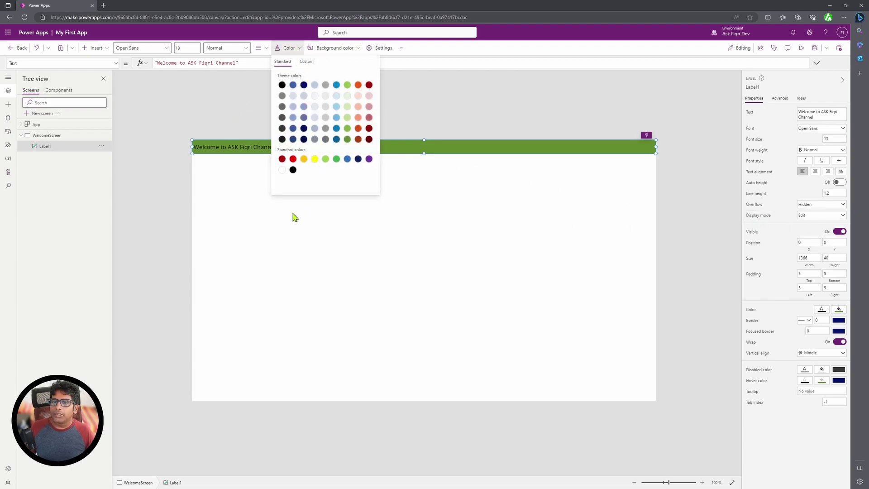
left_click(252, 216)
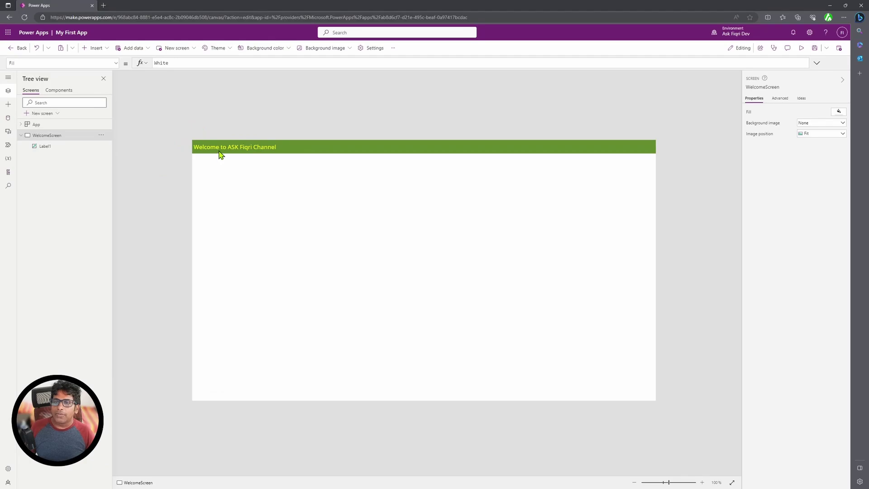
- Set the banner label's left padding to 20
left_click(221, 152)
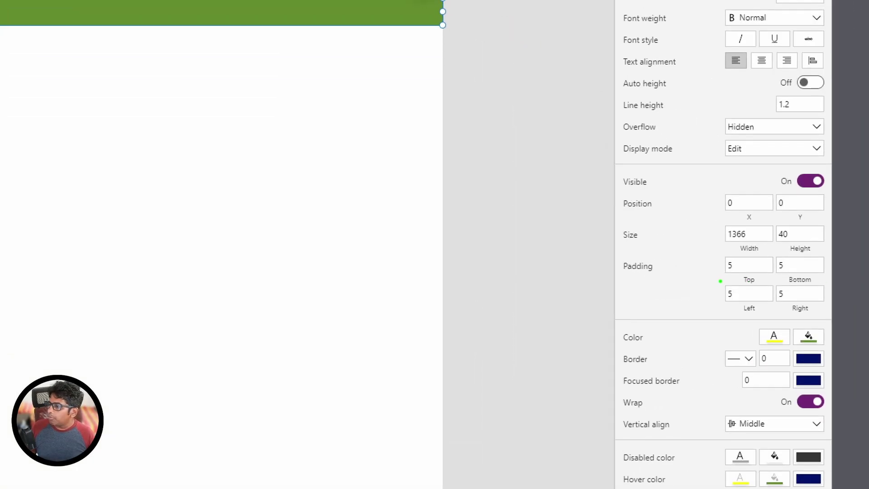
left_click_drag(699, 276, 727, 276)
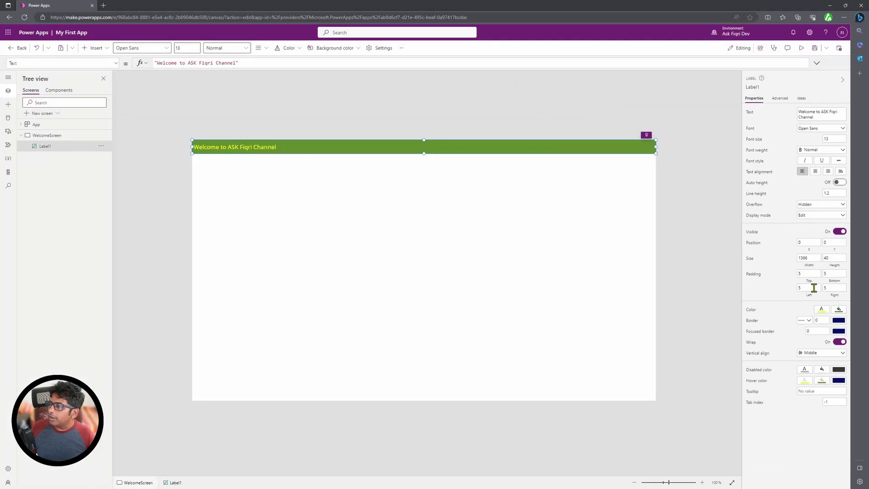
left_click(760, 293)
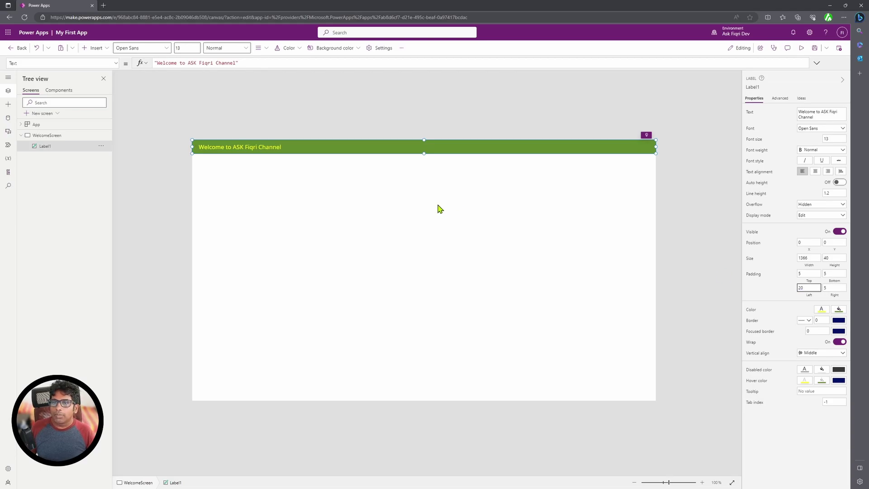
left_click(216, 170)
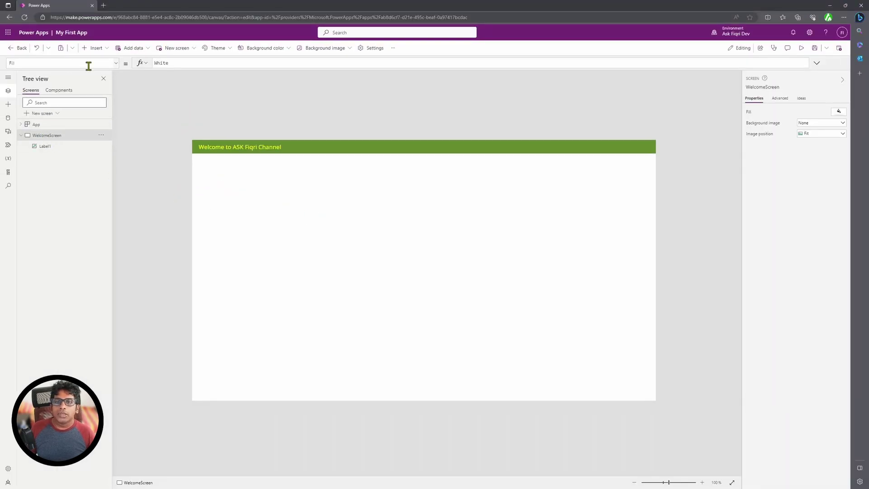
- Insert a button on WelcomeScreen and place it below the center of the canvas, at about X 603, Y 500
left_click(102, 53)
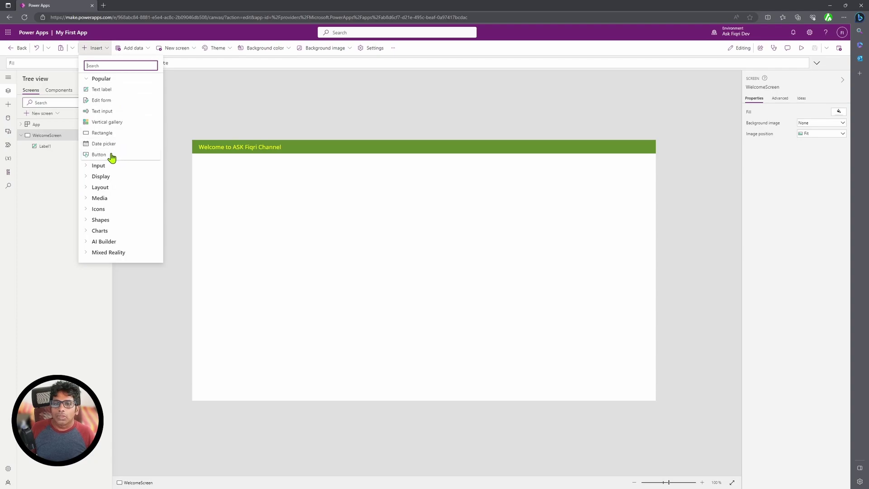
key("Escape")
left_click_drag(240, 159, 431, 316)
left_click(512, 312)
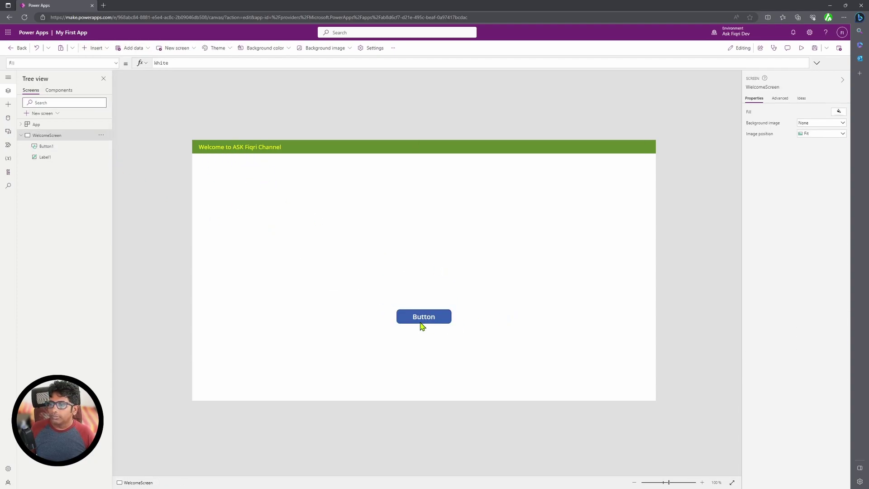
- Change the button's text to "Click Me"
left_click(424, 315)
double_click(424, 315)
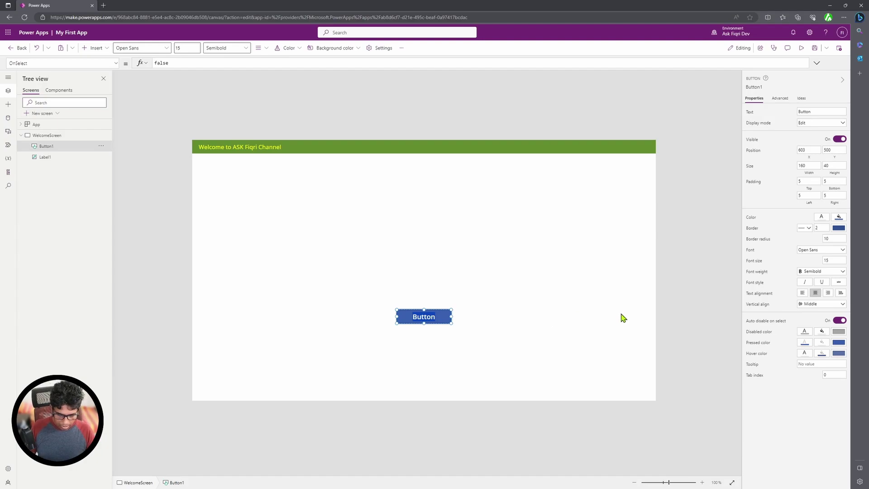
type("Click")
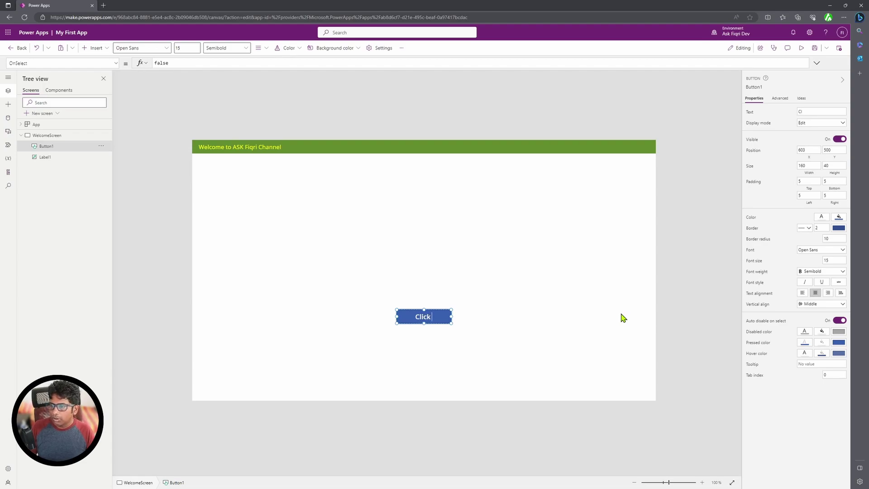
type(" Me")
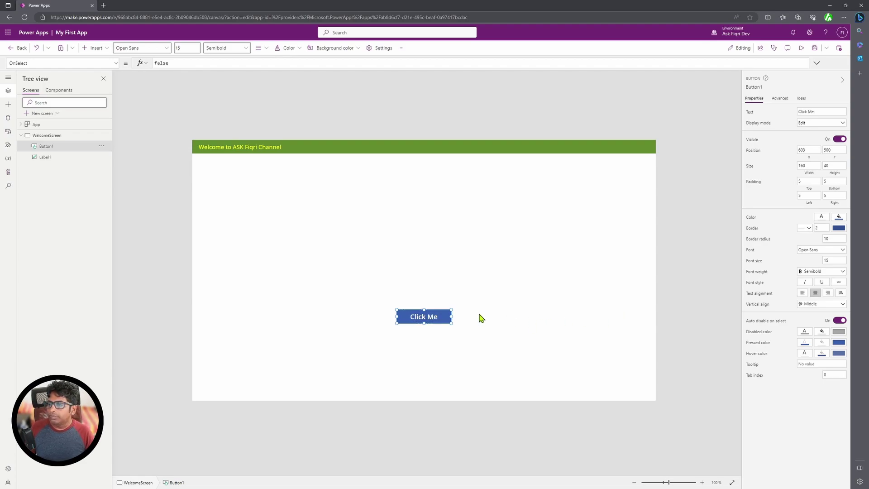
left_click(456, 319)
- Move the Click Me button up and align it to the horizontal center and vertical middle of WelcomeScreen
left_click_drag(422, 316, 432, 285)
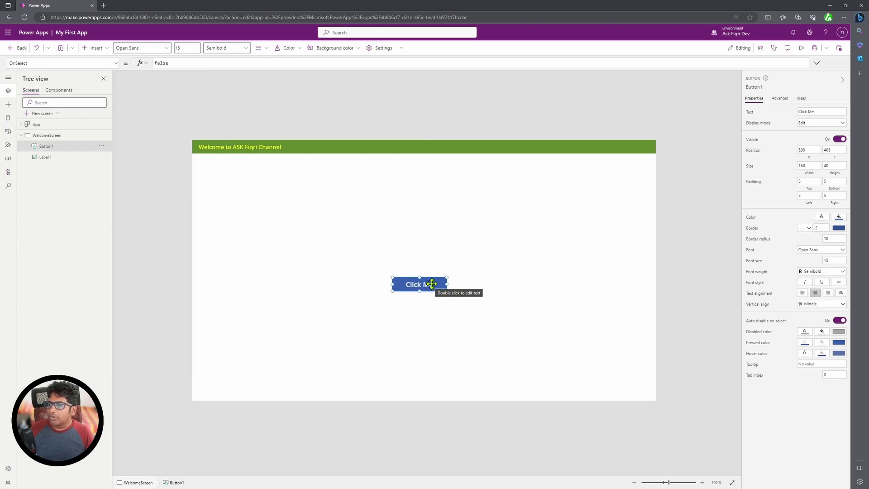
right_click(432, 284)
mouse_move(459, 330)
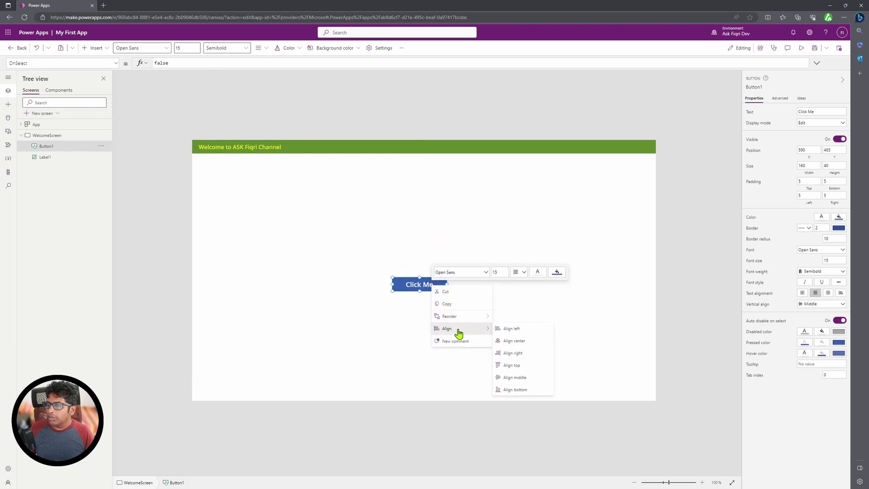
left_click(523, 343)
right_click(439, 285)
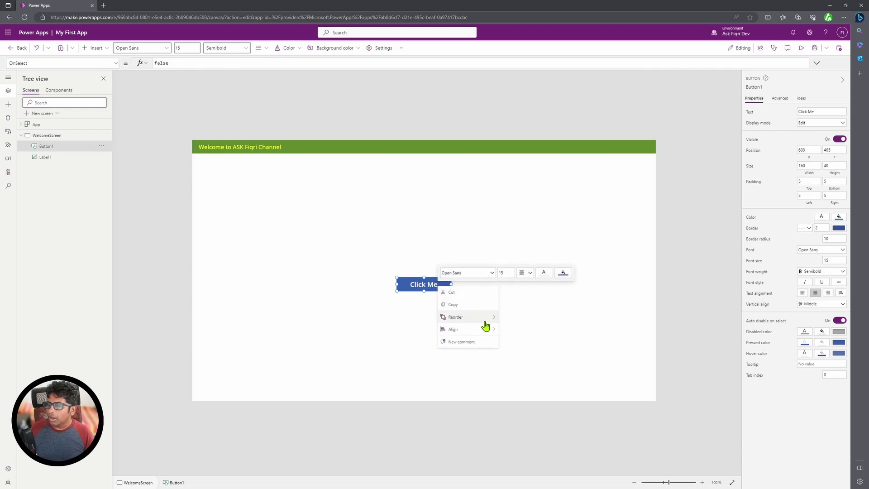
left_click(533, 379)
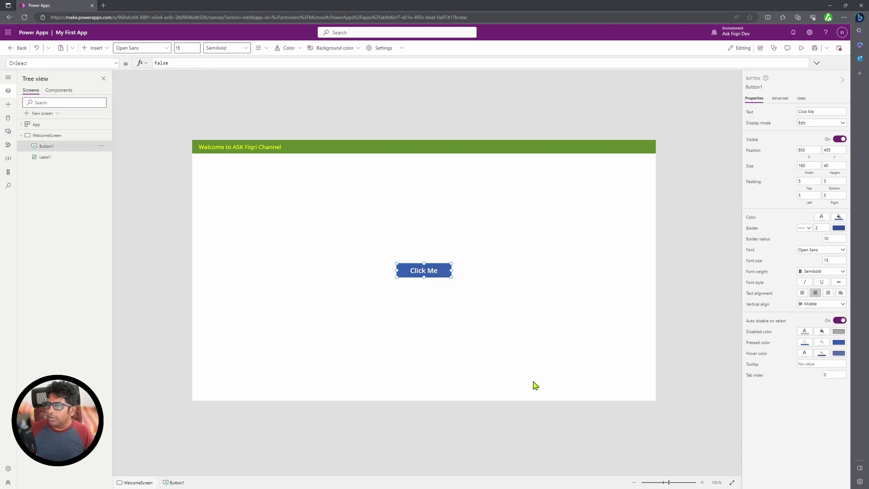
right_click(437, 276)
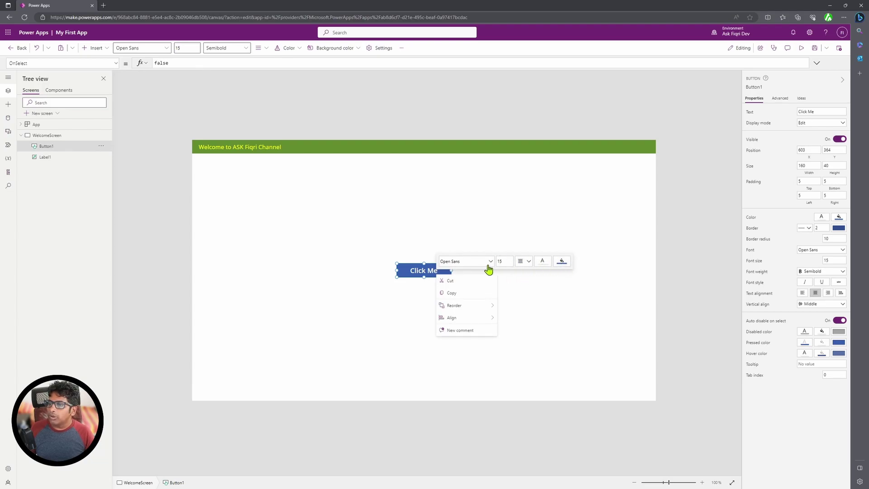
left_click(553, 343)
left_click(429, 275)
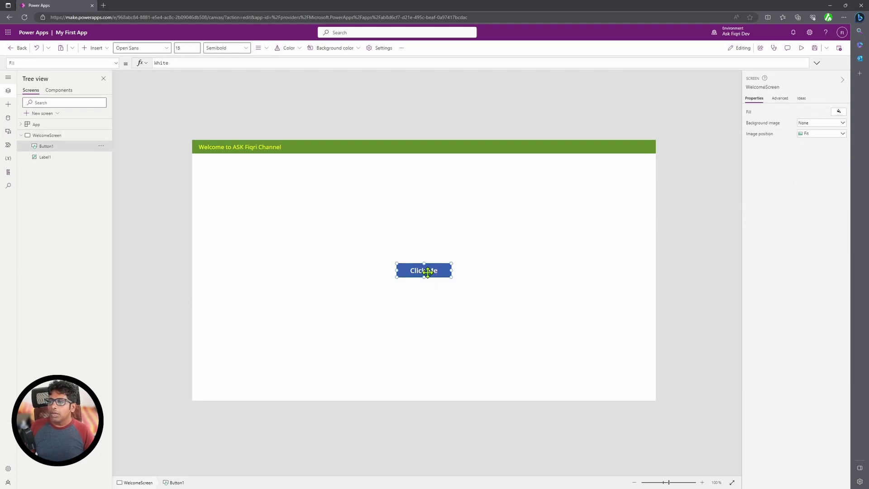
left_click(616, 266)
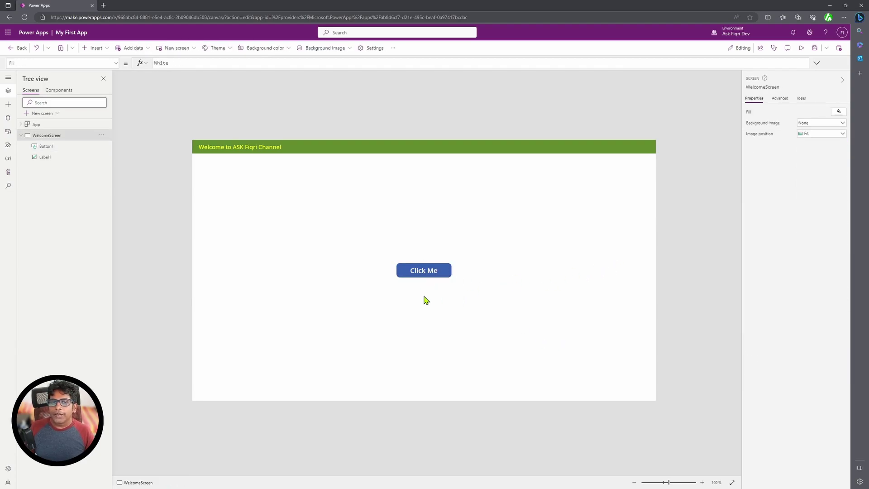
- Add a blank screen to the app and rename it DetailScreen
left_click(57, 113)
left_click(48, 151)
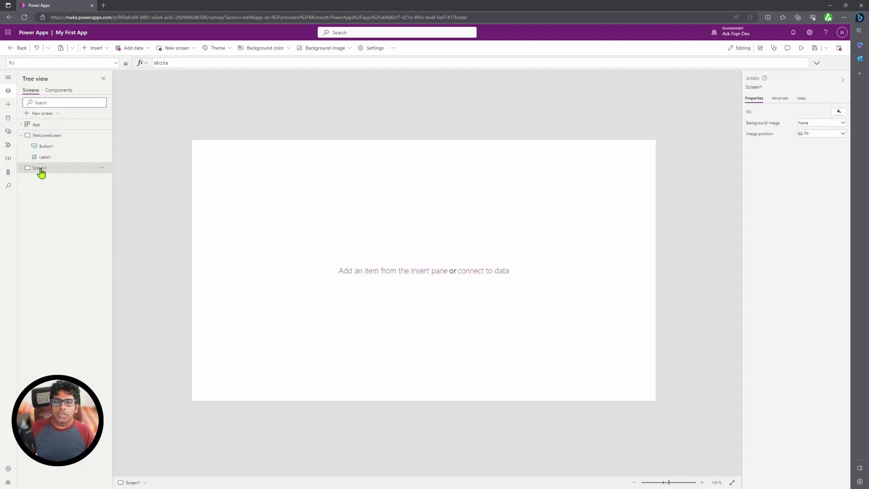
double_click(39, 169)
type("Detail")
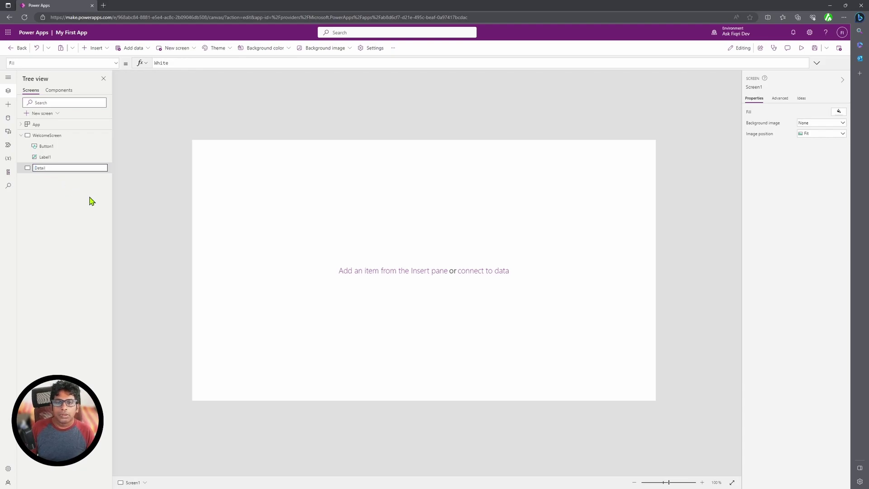
key("Return")
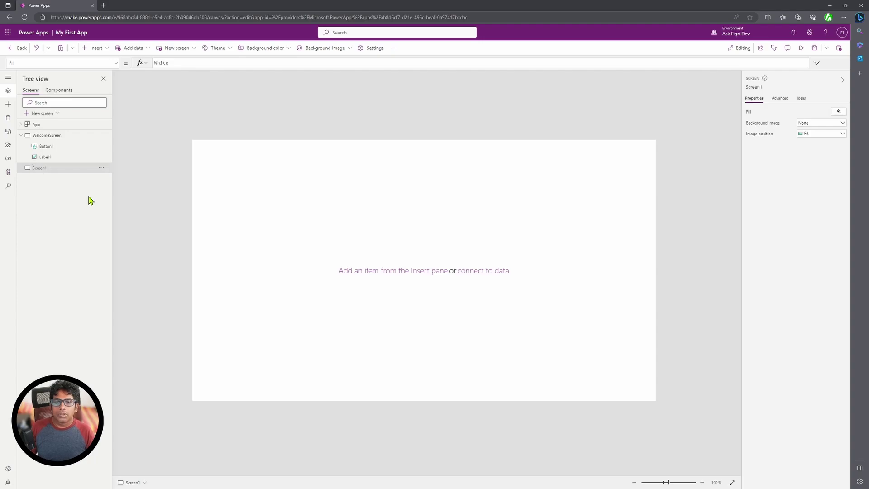
- Copy the banner label and the Click Me button from WelcomeScreen and paste them onto DetailScreen
left_click(43, 135)
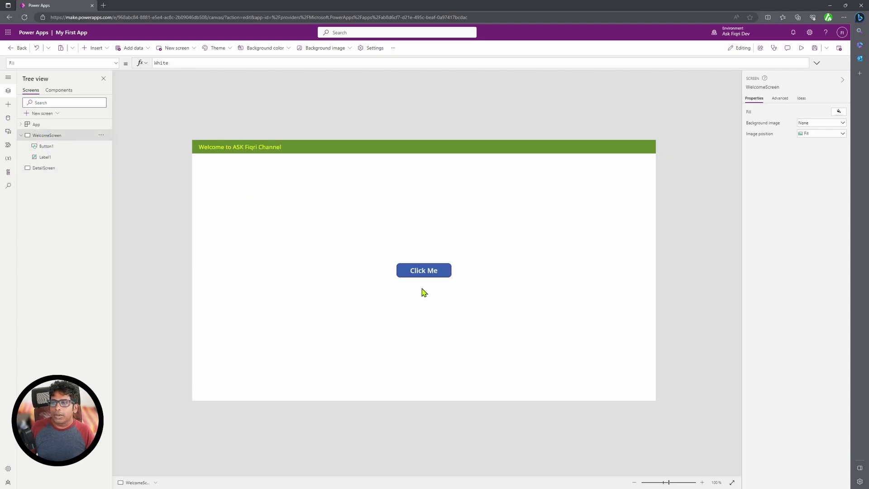
left_click(443, 276)
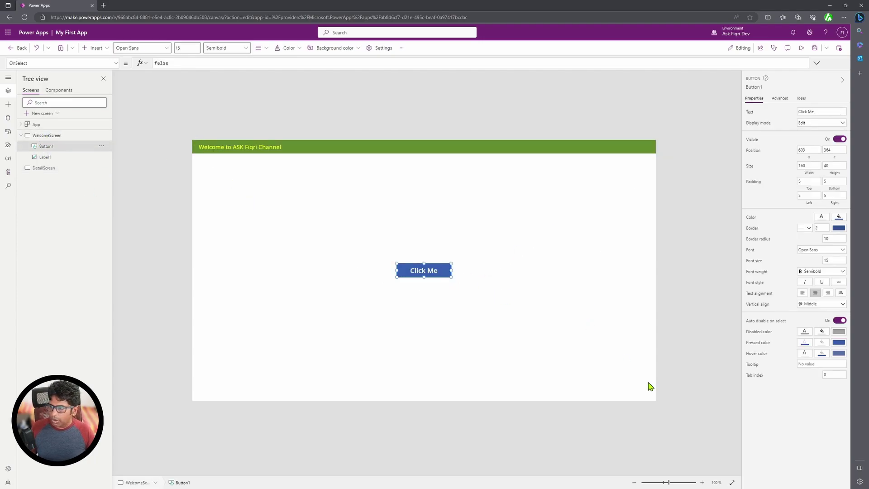
left_click_drag(651, 386, 157, 106)
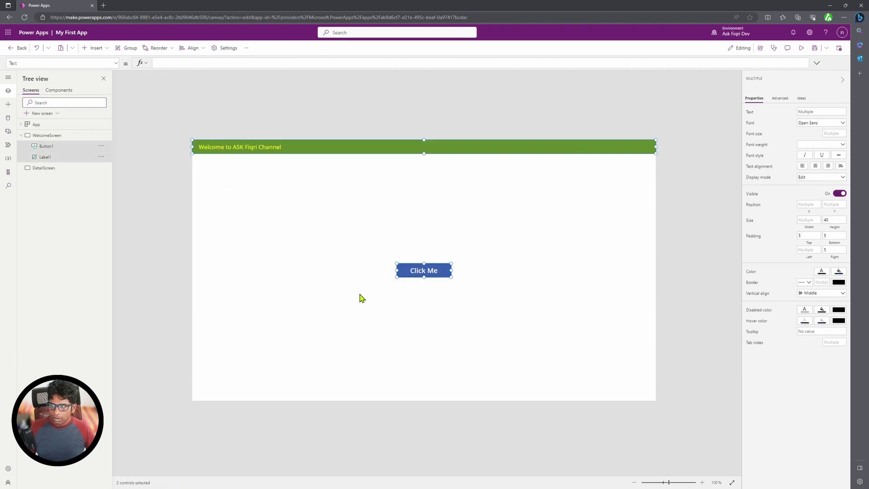
left_click(43, 169)
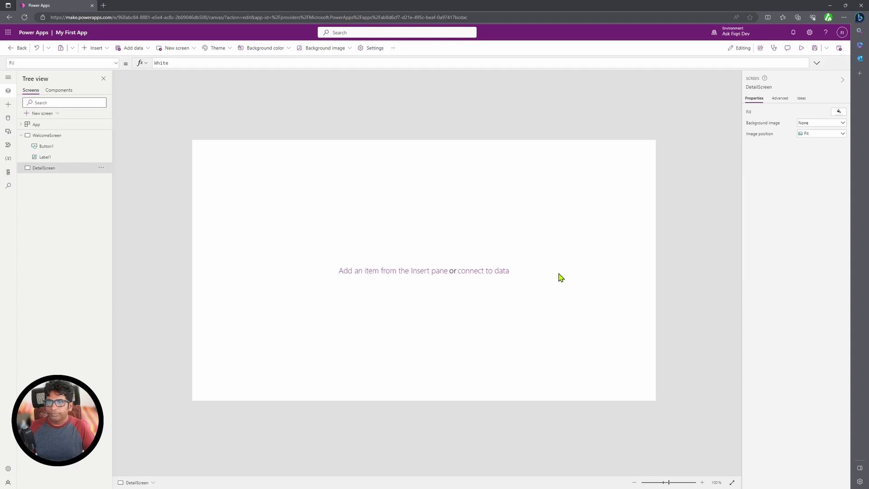
key("ctrl+v")
left_click(316, 209)
- Set the DetailScreen banner label's text formula to "Welcome to ASK Fiqri Channel" & " - Details"
left_click(268, 147)
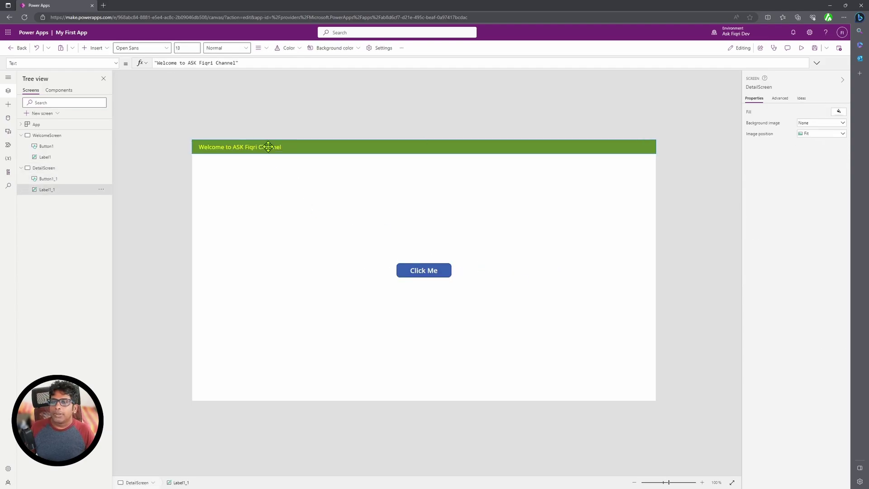
double_click(267, 147)
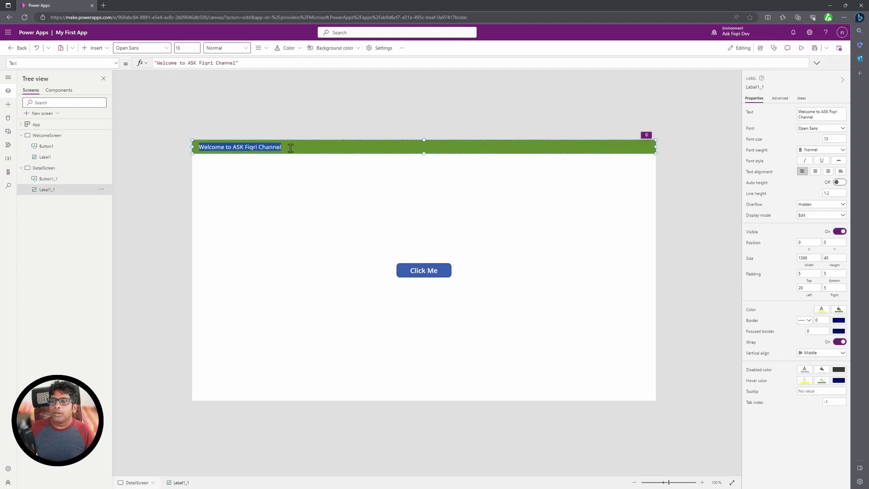
left_click(247, 62)
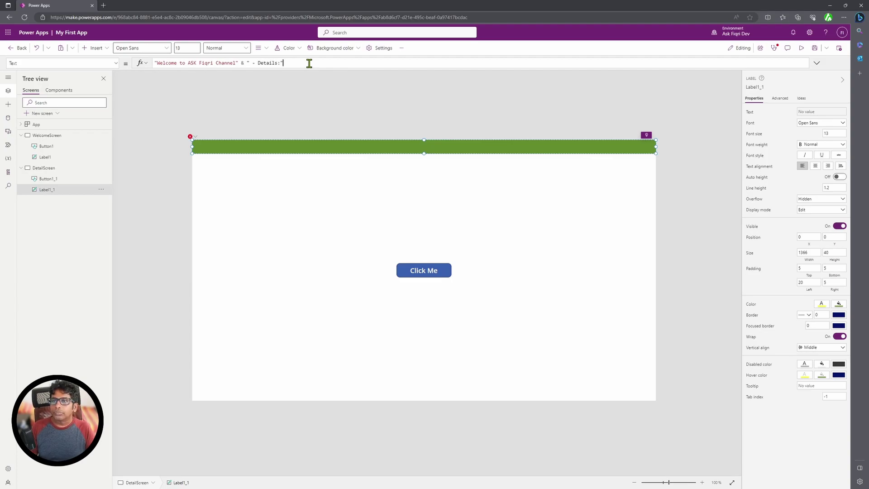
type("\" - Details\"")
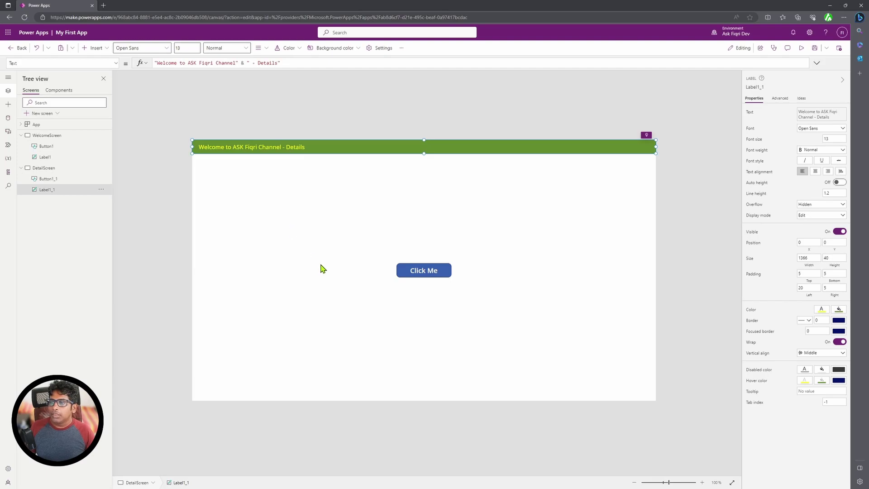
left_click(473, 466)
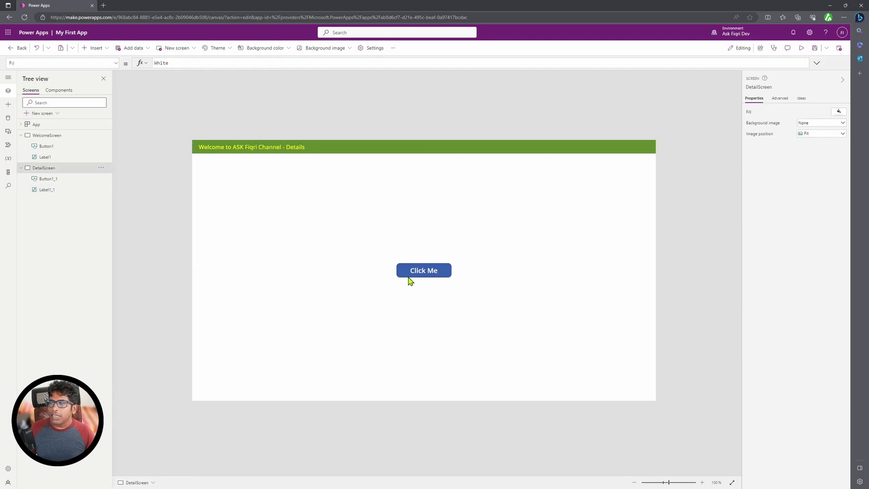
- Change the DetailScreen button's text to "Back" and compare the two screens
left_click(426, 276)
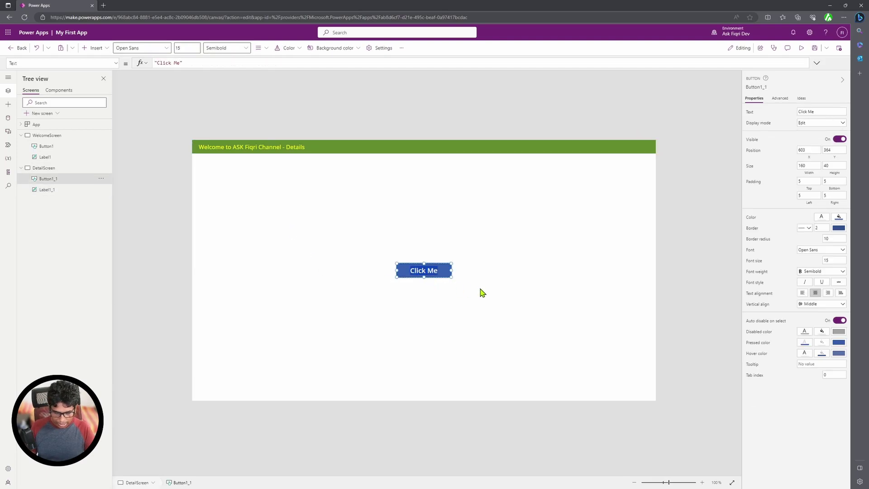
type("Back")
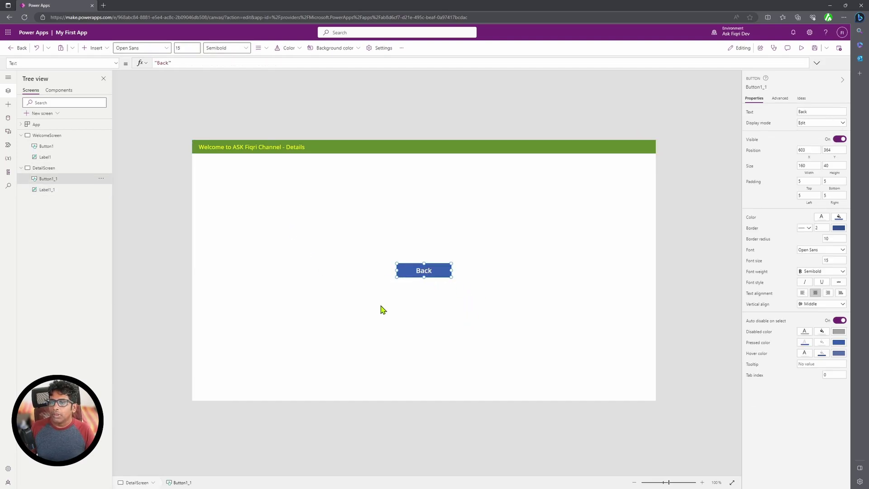
left_click(58, 136)
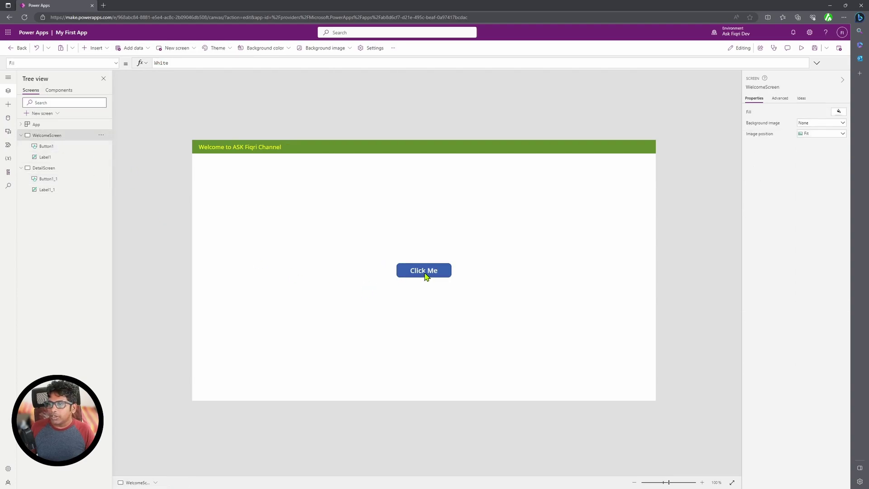
left_click(52, 168)
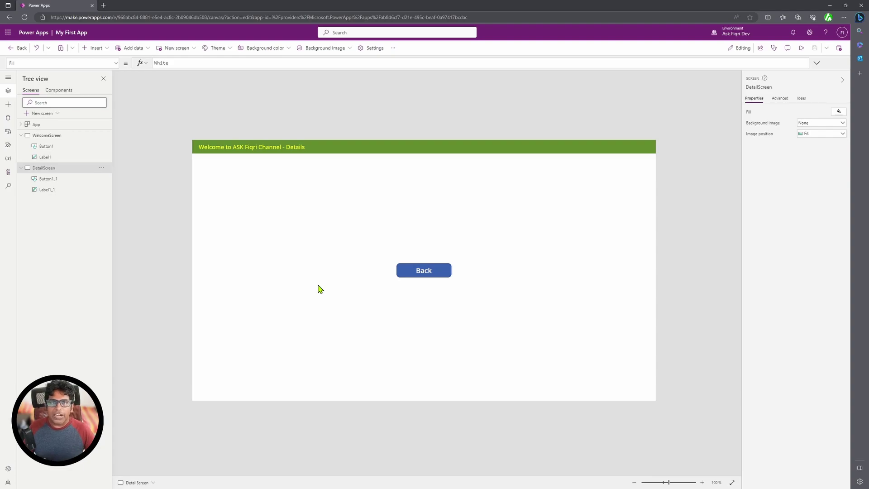
- Rename the Click Me button on WelcomeScreen as ClickButton
left_click(49, 135)
left_click(50, 149)
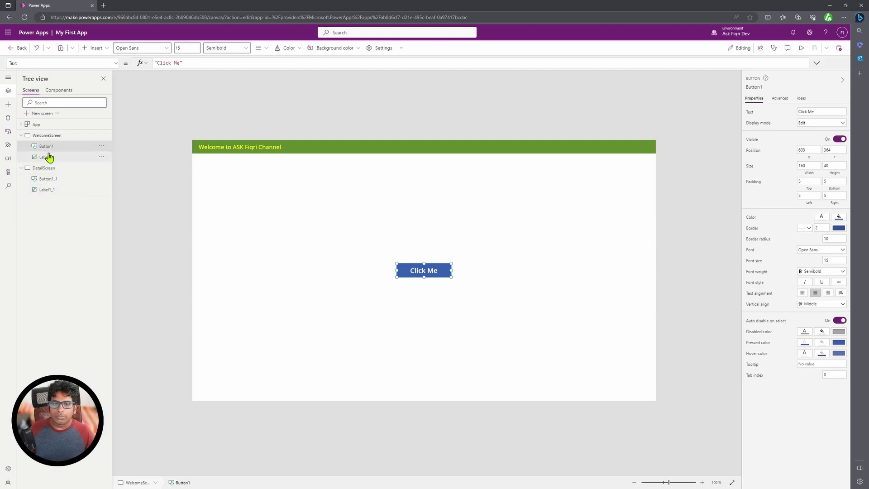
left_click(101, 146)
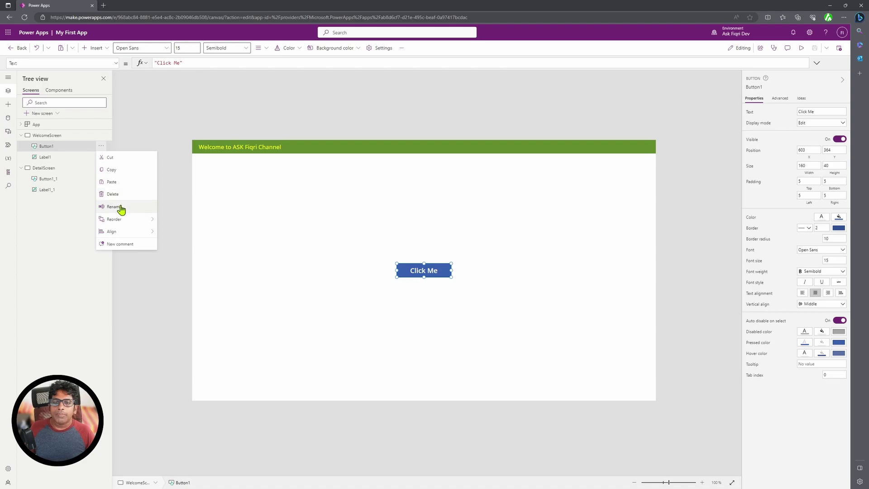
left_click(51, 147)
double_click(52, 147)
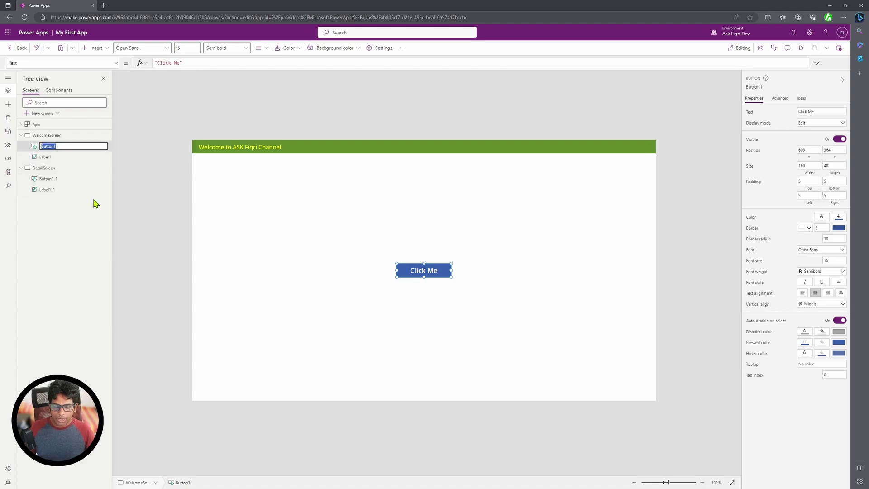
type("b")
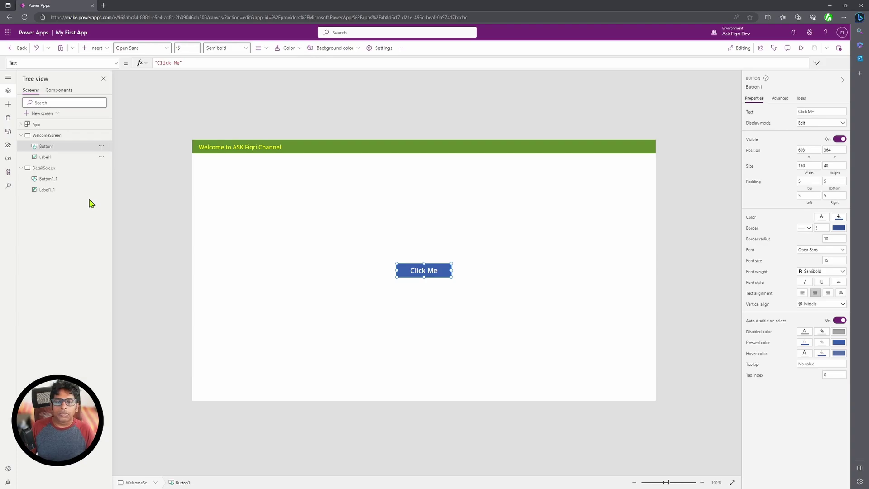
- Rename the Back button on DetailScreen as BackButton
left_click(52, 179)
double_click(52, 178)
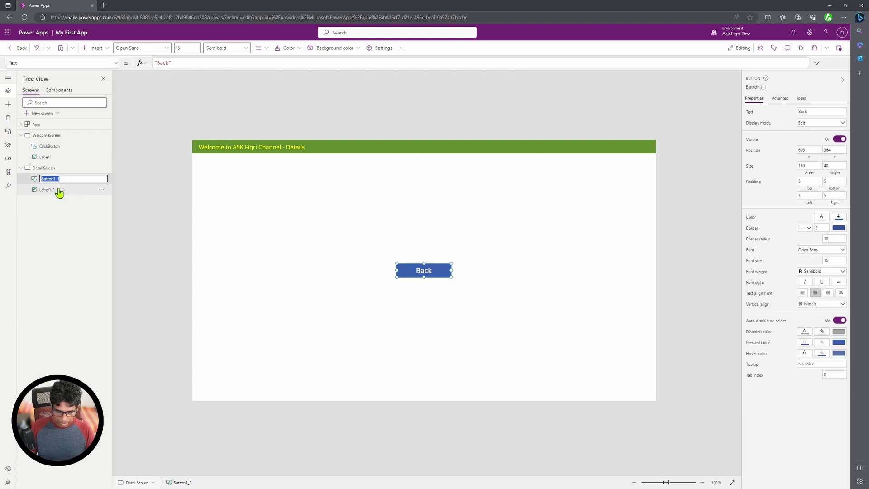
type("Back")
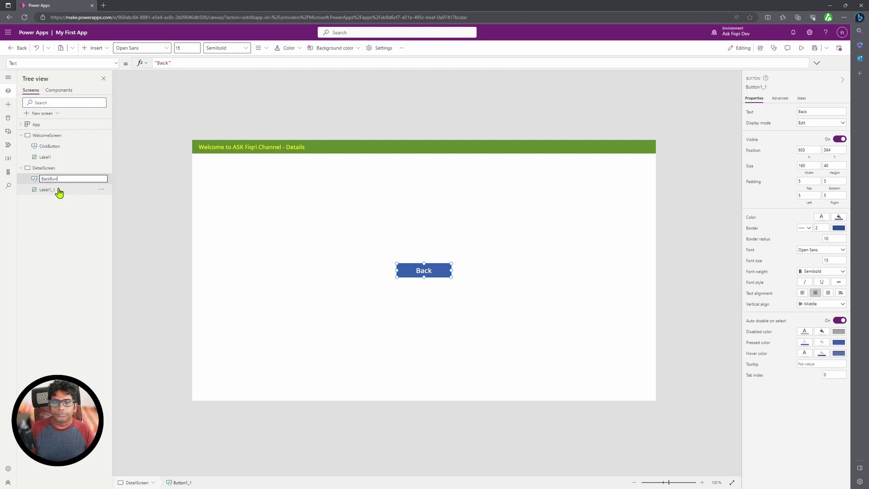
key("Return")
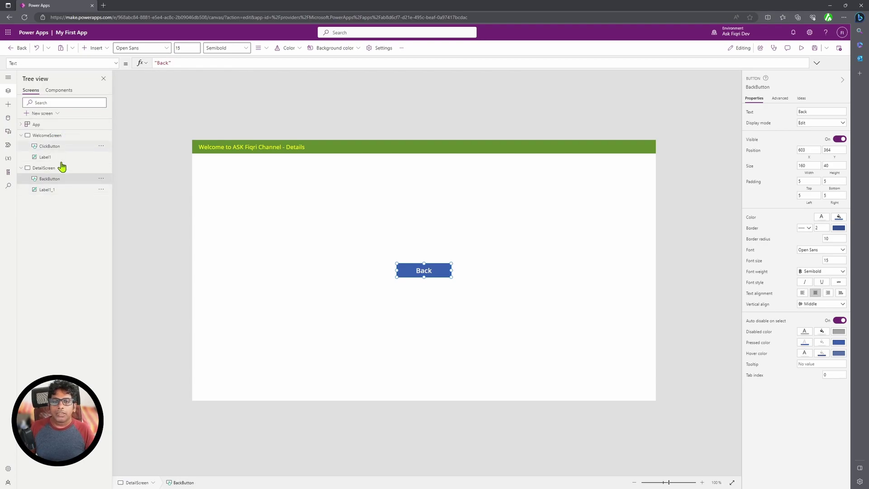
- Look through the list of properties available for ClickButton on WelcomeScreen
left_click(53, 149)
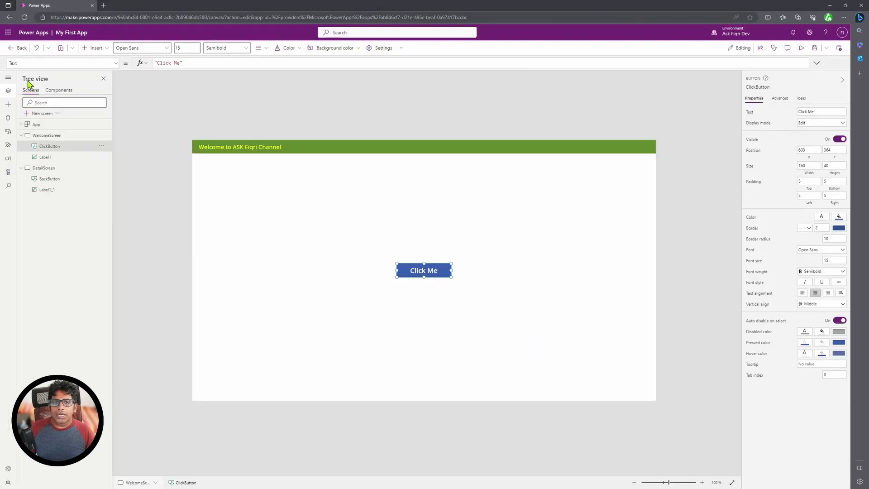
left_click(231, 94)
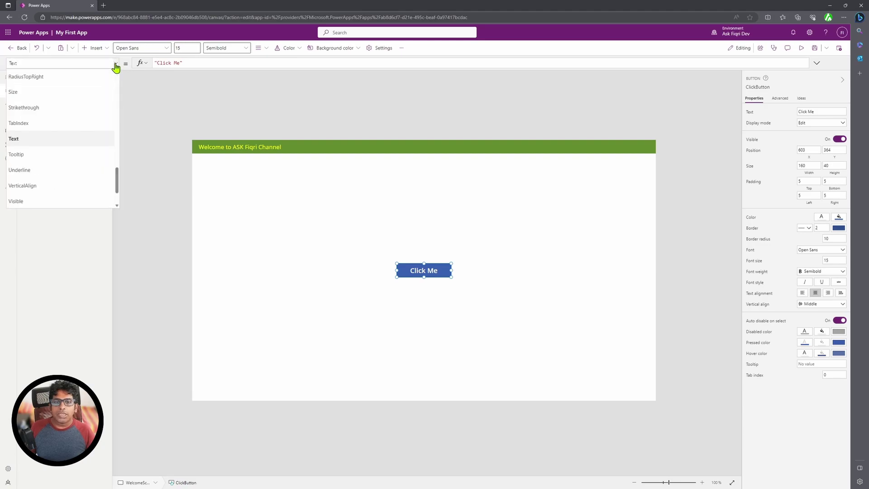
scroll(81, 127, "down", 1)
scroll(82, 127, "up", 5)
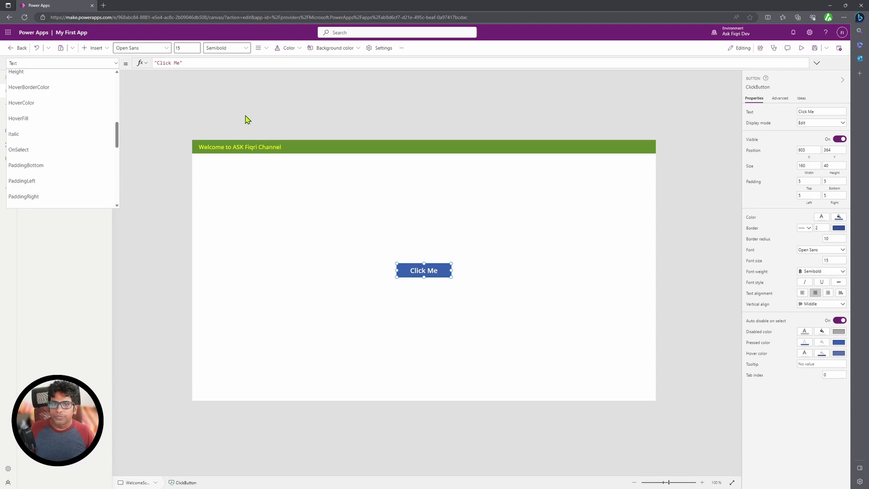
left_click(230, 114)
left_click(428, 270)
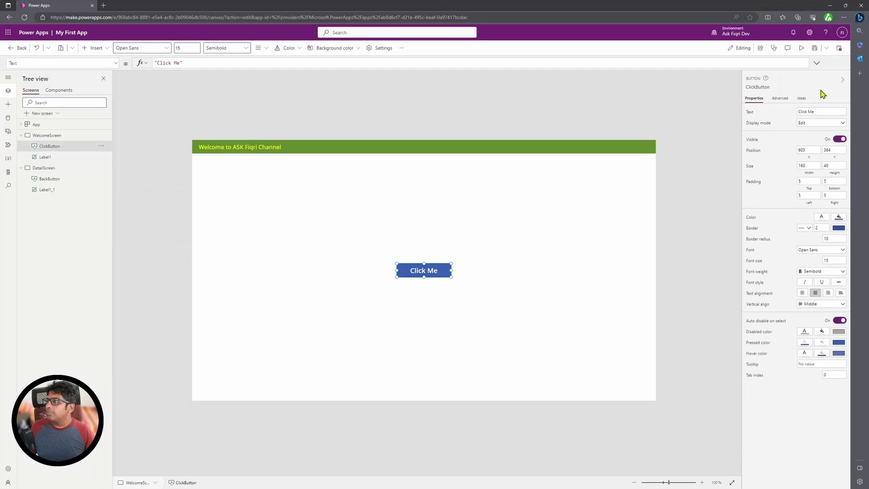
- Replace the OnSelect formula of ClickButton on WelcomeScreen with Navigate(DetailScreen)
left_click(787, 99)
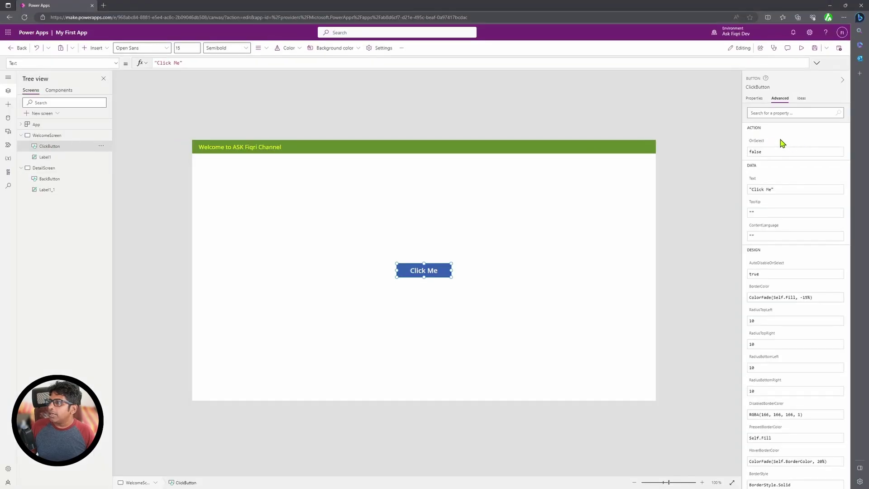
left_click(765, 151)
left_click(203, 62)
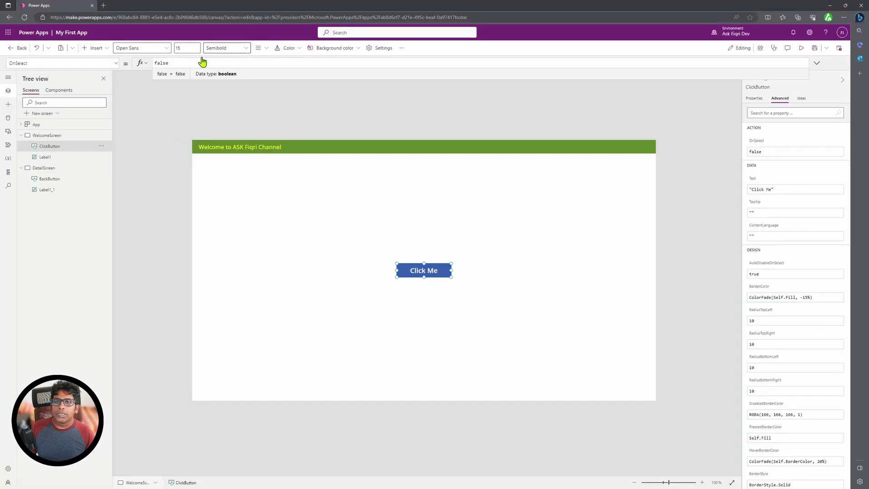
left_click(766, 153)
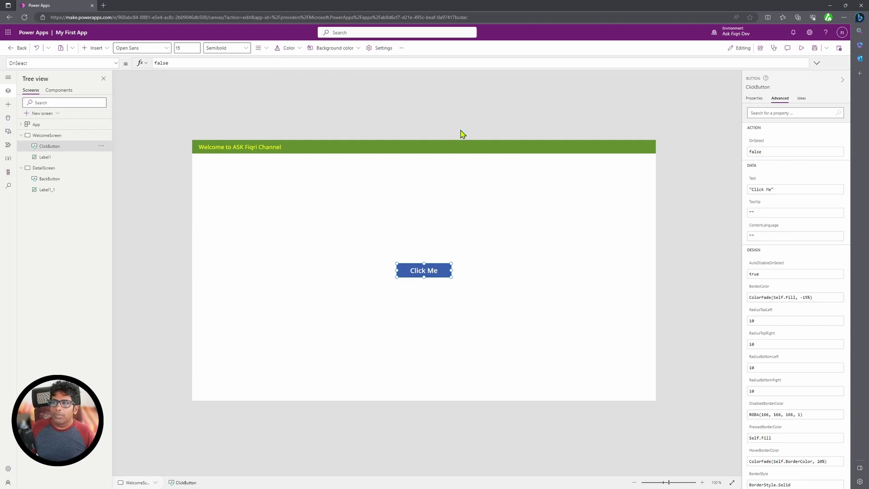
left_click(180, 63)
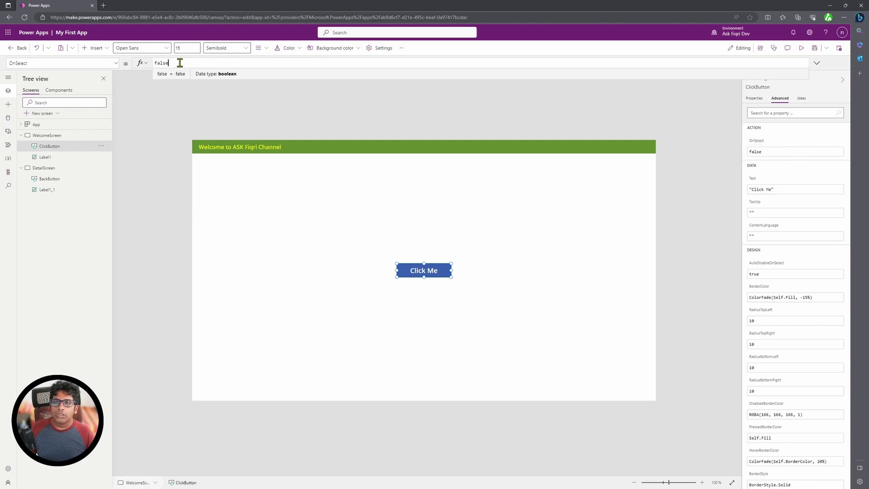
key("BackSpace")
key("BackSpace")
key("BackSpace")
key("BackSpace")
key("BackSpace")
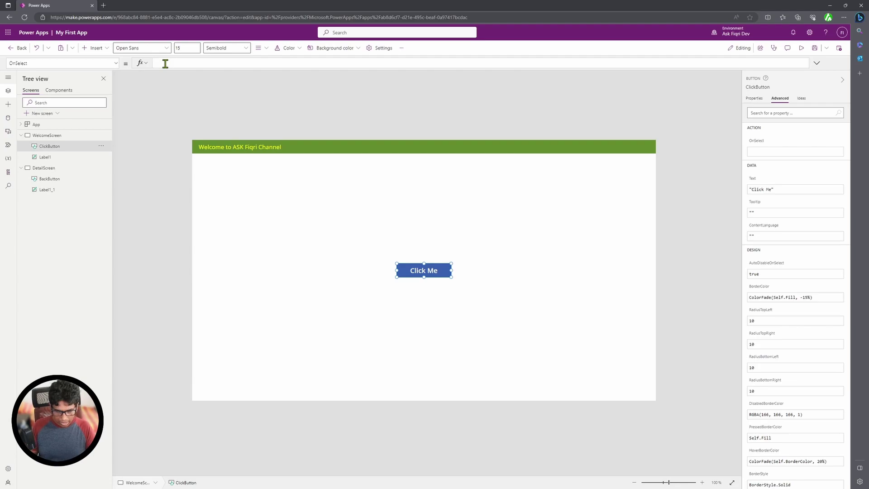
type("N")
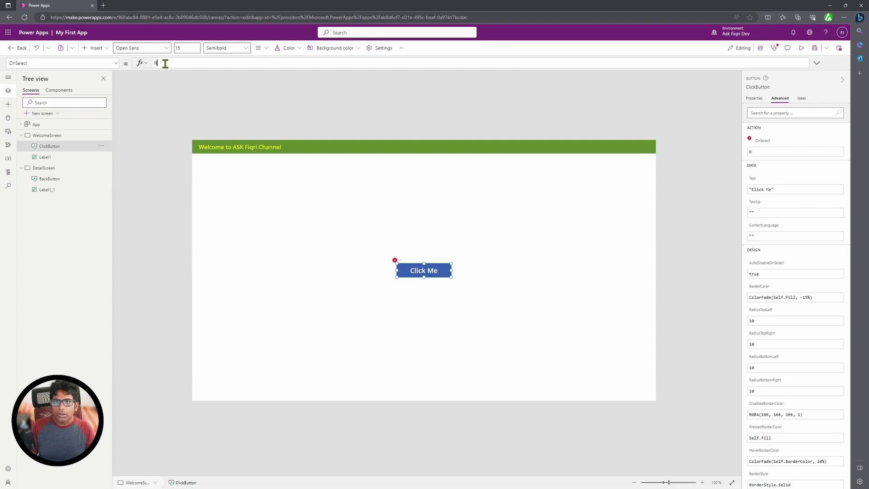
type("avigate(")
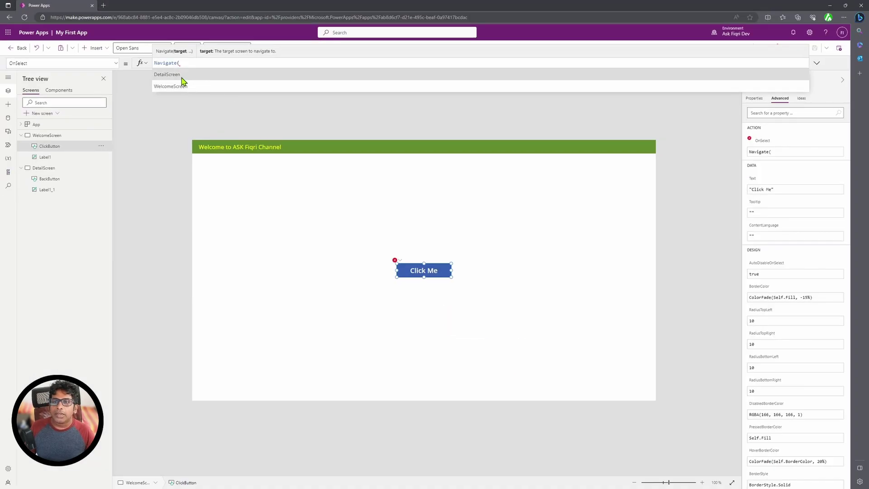
left_click(169, 74)
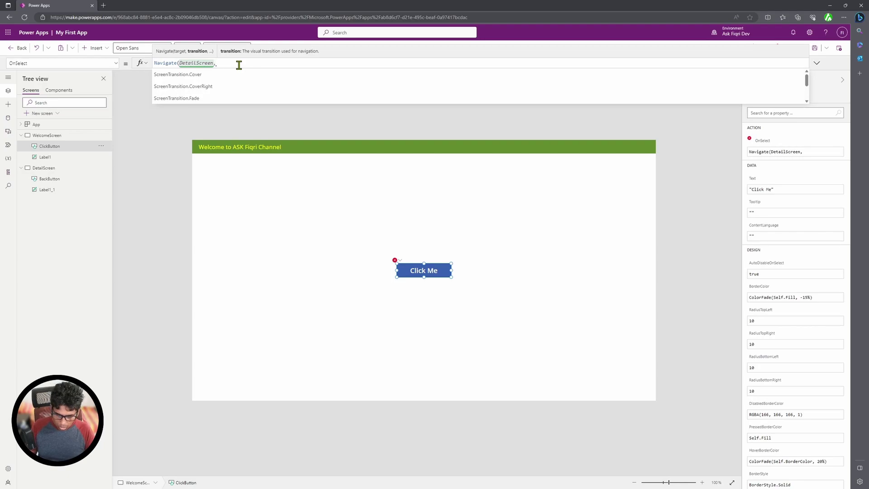
key("BackSpace")
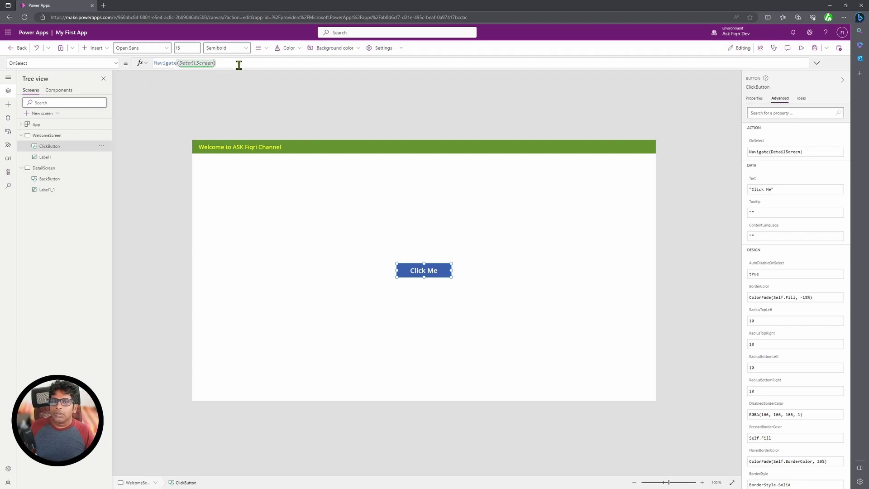
left_click(339, 296)
left_click(415, 271)
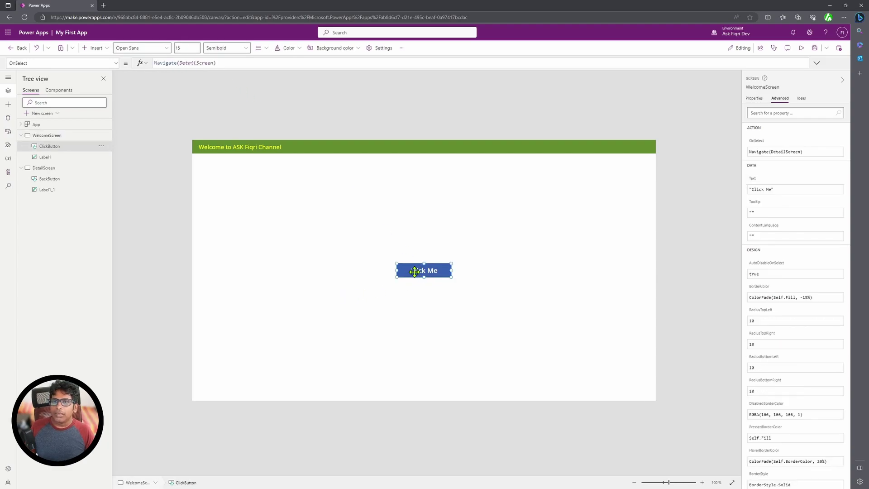
- Replace the OnSelect formula of BackButton on DetailScreen with Back()
left_click(41, 168)
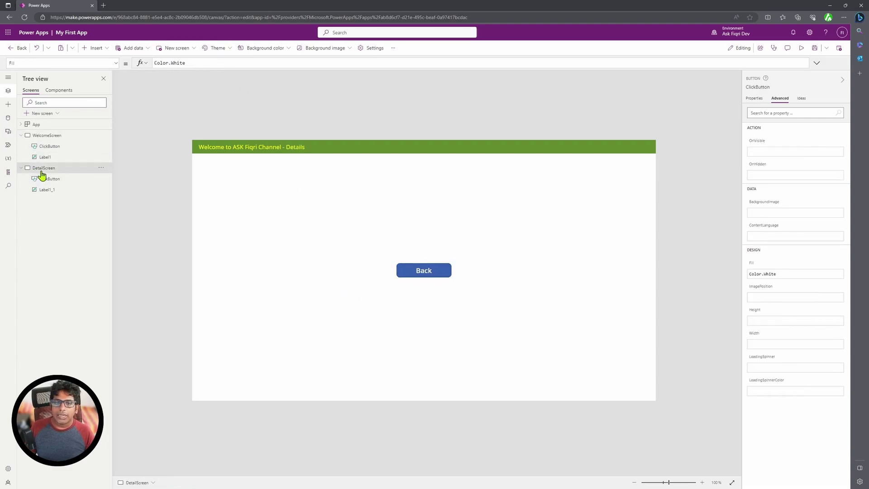
left_click(430, 272)
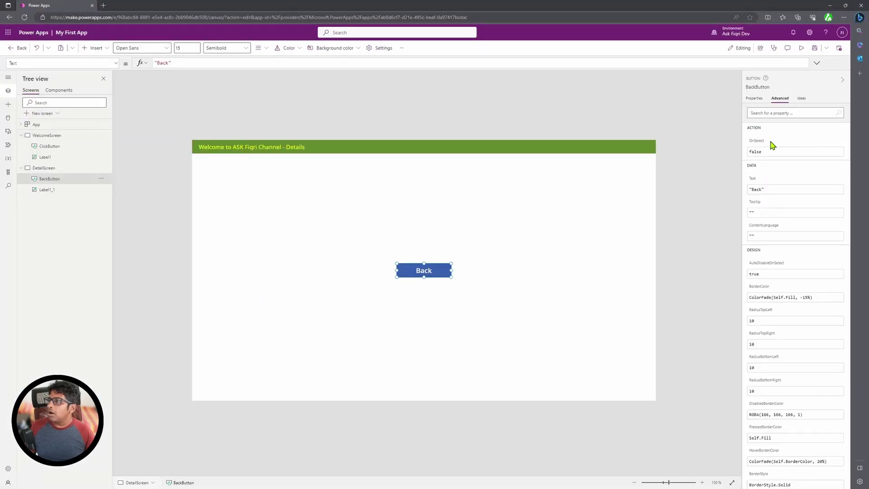
left_click(706, 163)
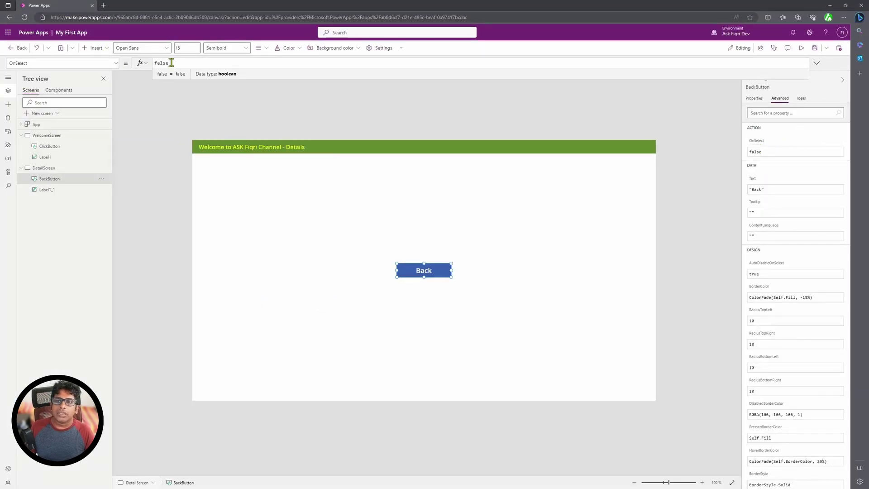
left_click_drag(169, 63, 131, 64)
key("BackSpace")
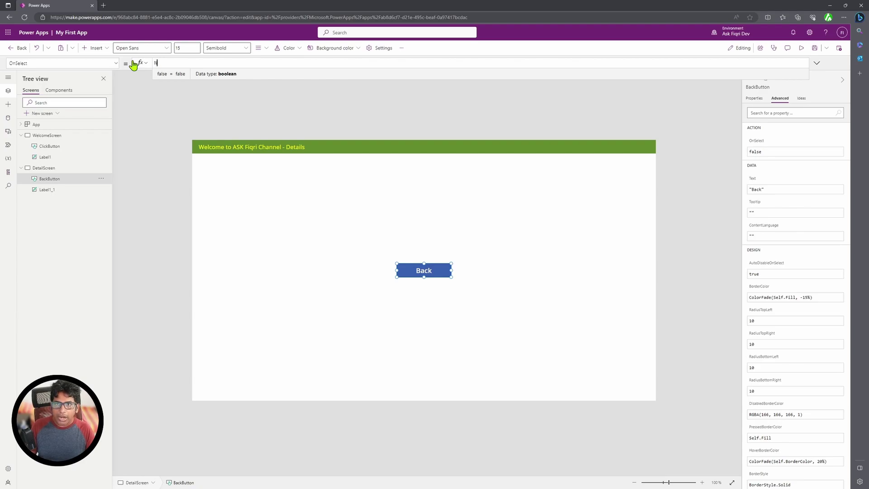
type("Na")
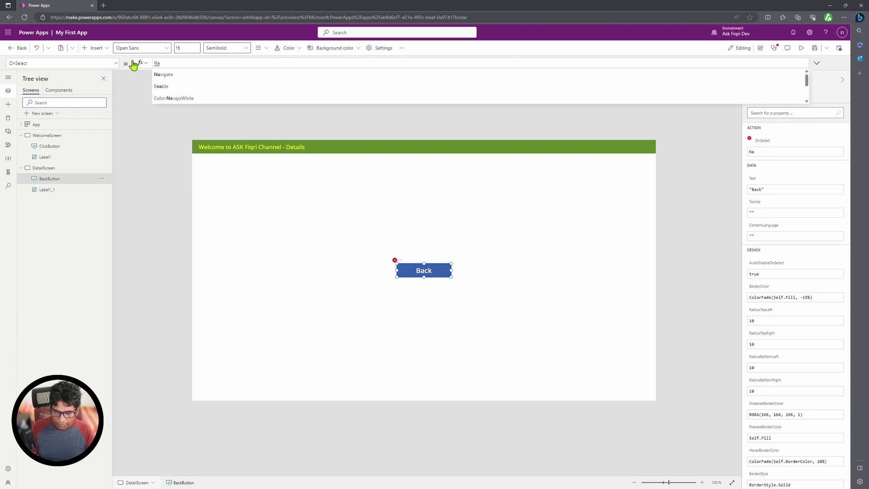
key("BackSpace")
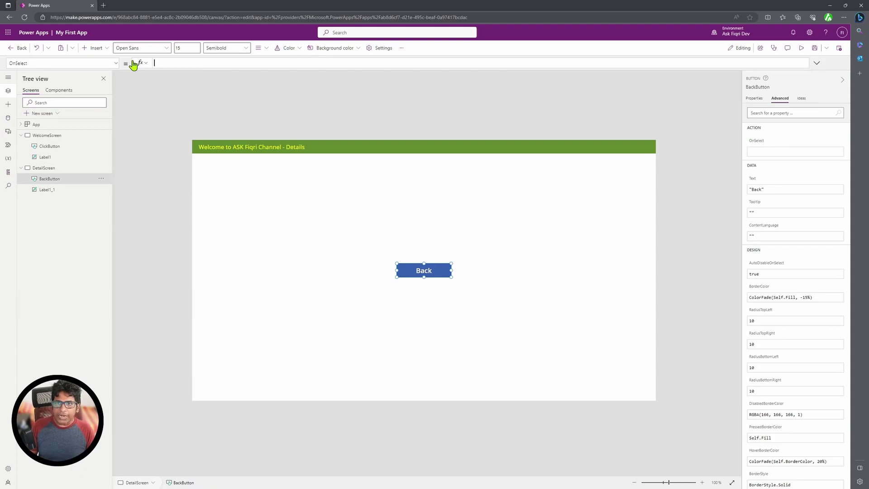
type("Back(")
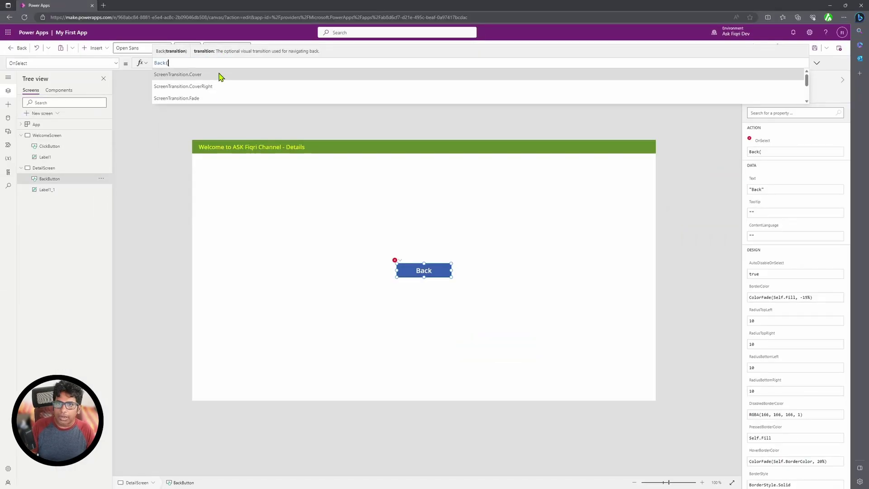
left_click(244, 183)
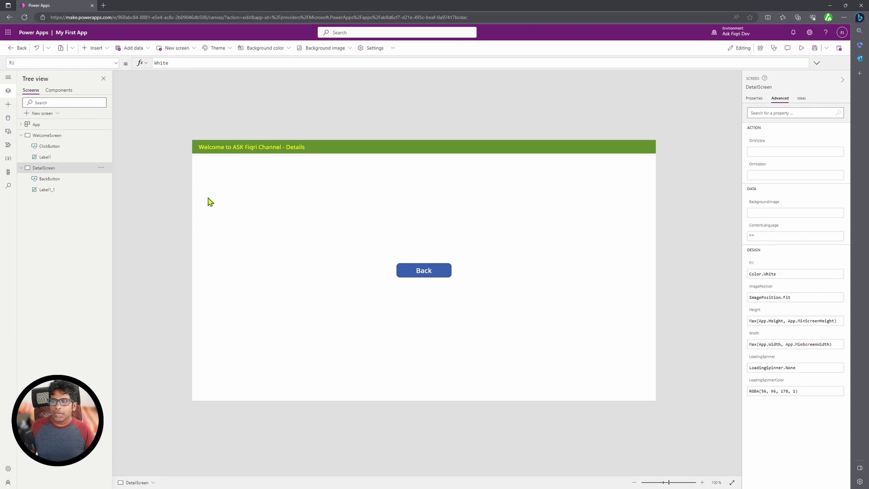
- Save the app and preview it from WelcomeScreen, testing navigation to DetailScreen and back with the two buttons
left_click(49, 136)
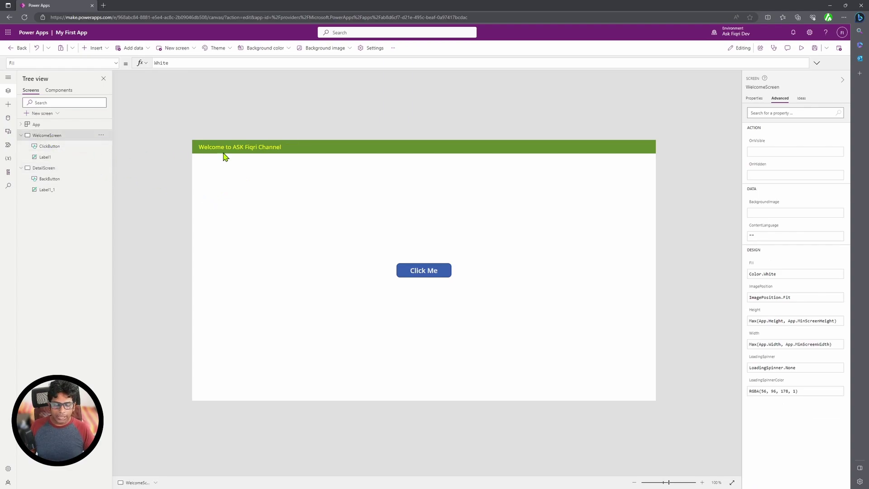
left_click(816, 52)
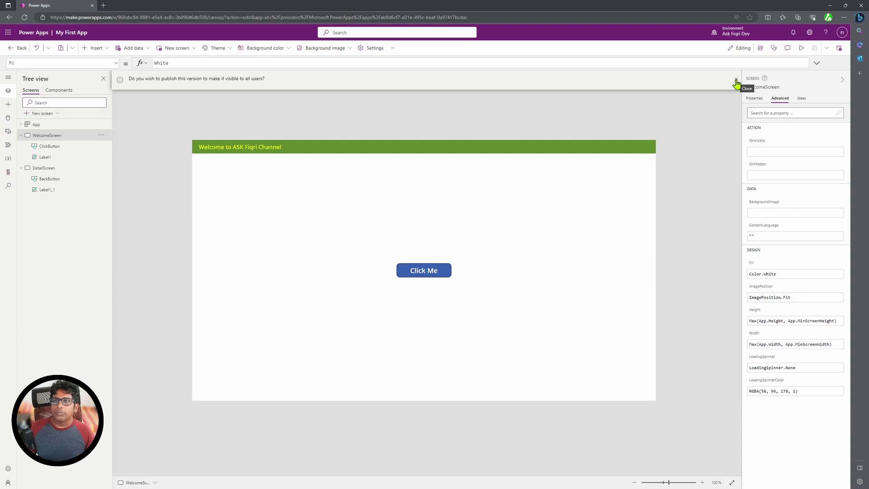
left_click(802, 53)
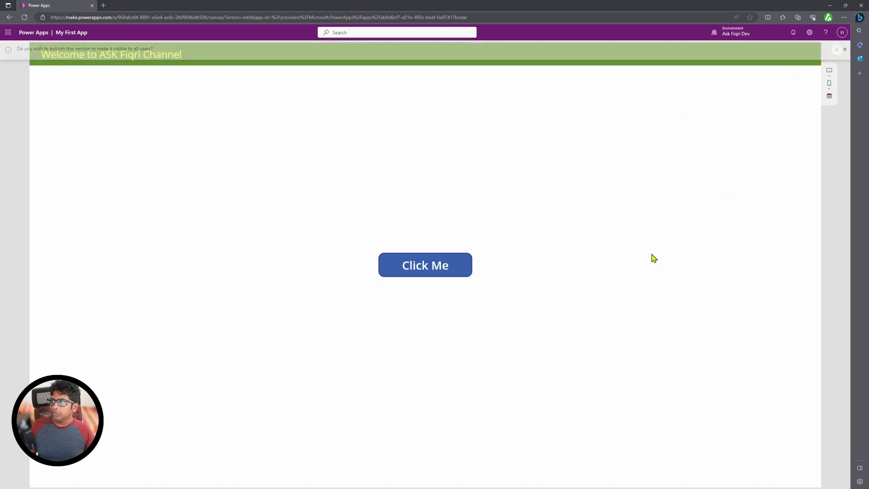
left_click(439, 270)
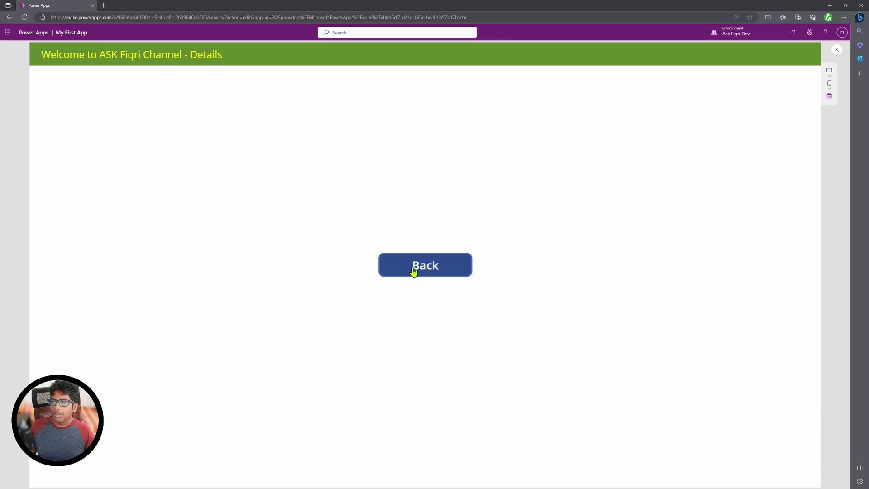
left_click(414, 270)
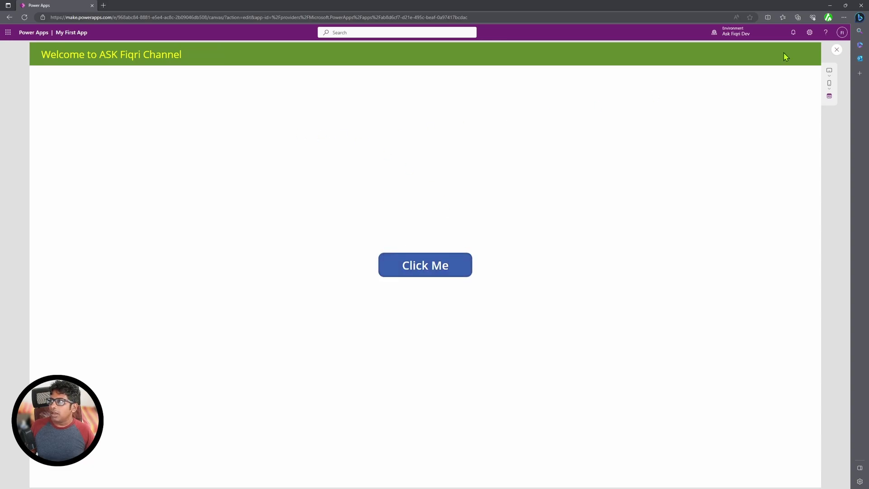
left_click(838, 50)
left_click(486, 291)
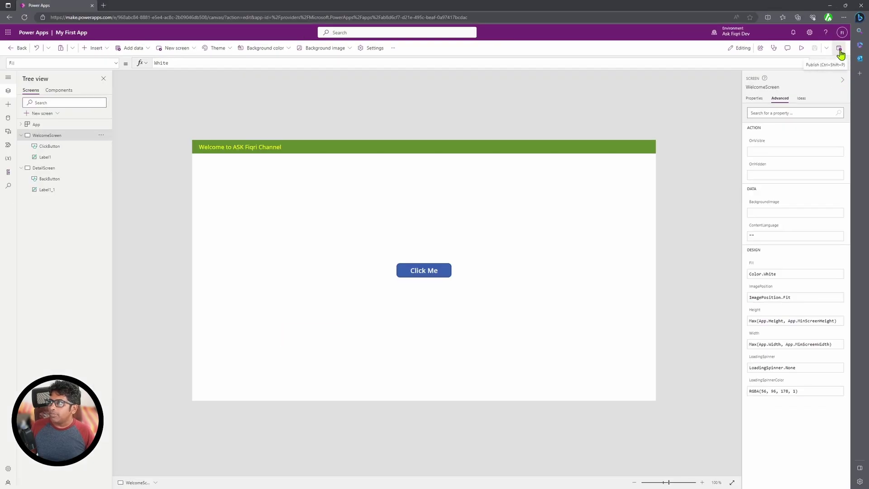
- Publish this version of the app, replacing its description with one beginning "Added navigation to"
left_click(839, 48)
left_click(382, 300)
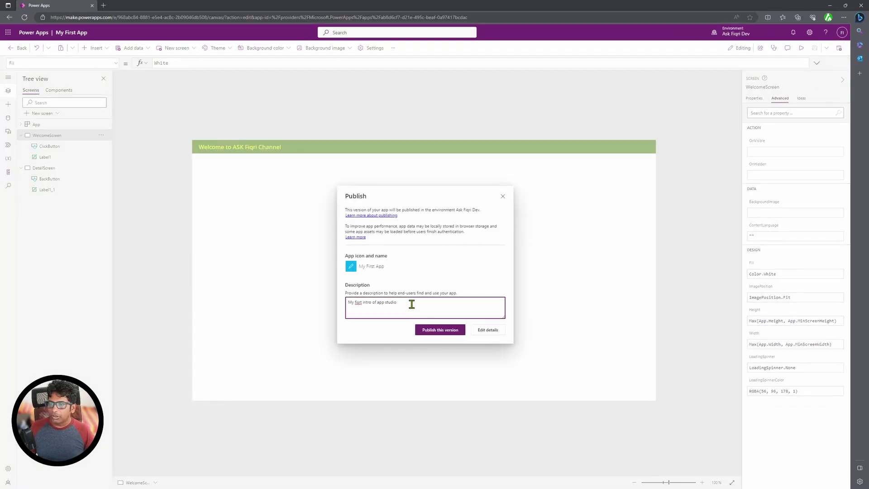
left_click_drag(388, 301, 280, 304)
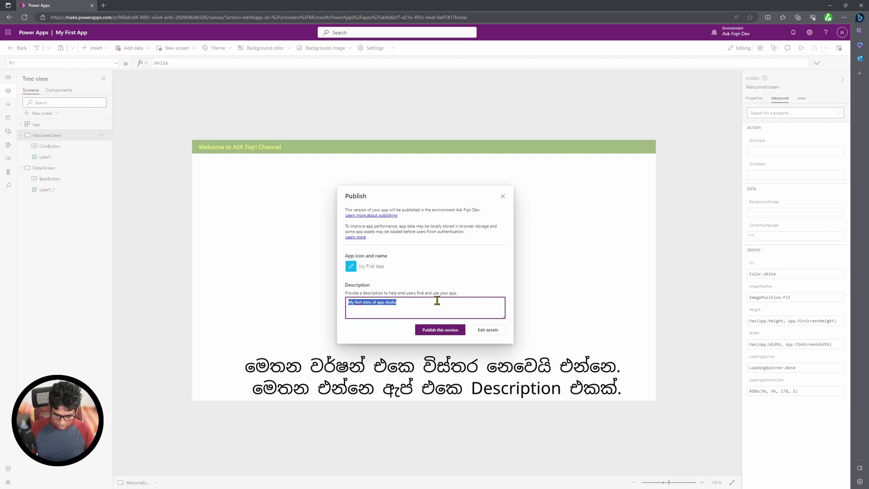
type("ADe")
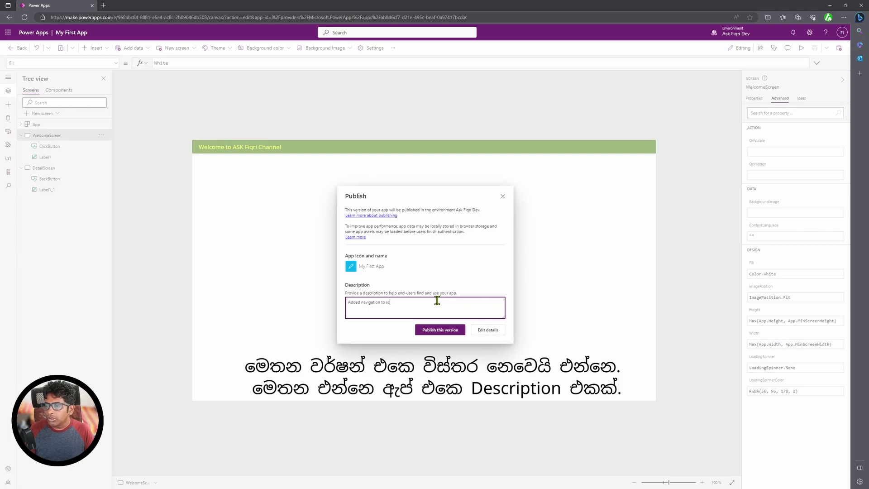
left_click(432, 331)
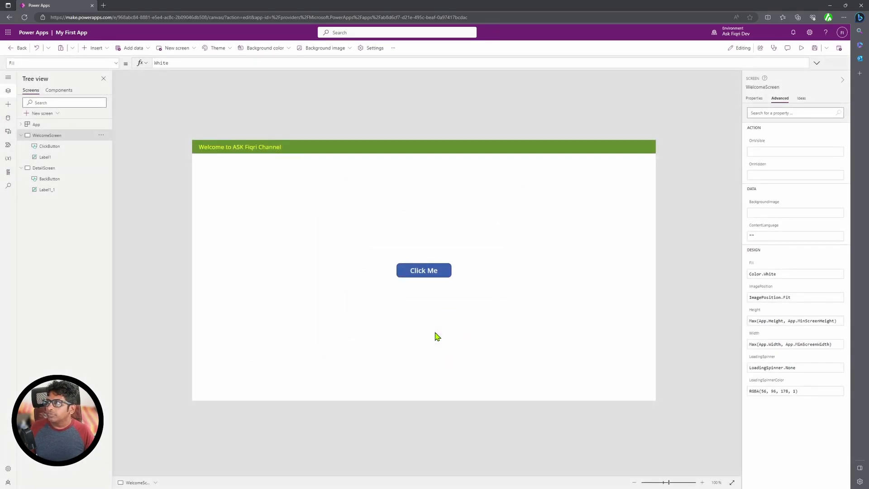
- Save My First App again and leave the studio for the Apps list
left_click(814, 48)
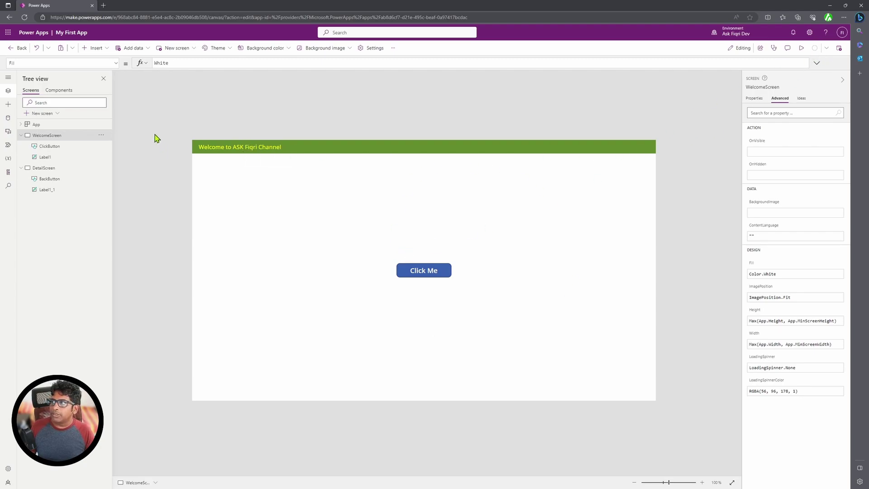
left_click(15, 49)
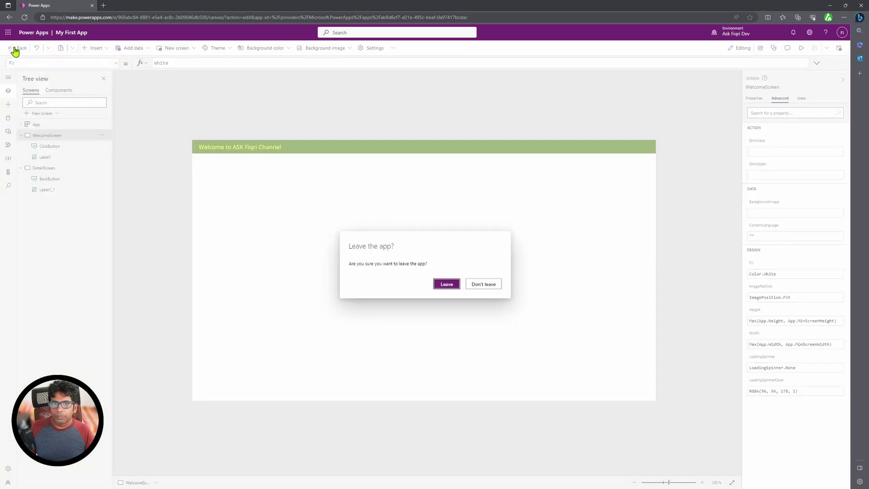
left_click(442, 285)
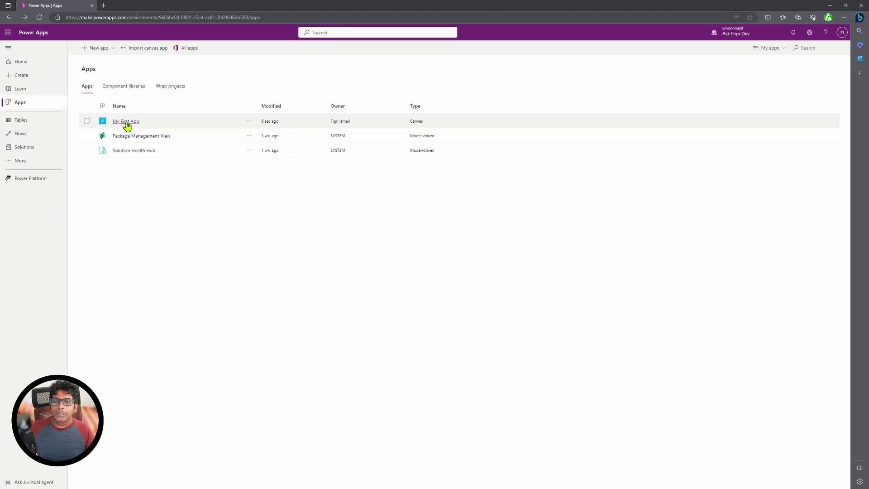
- Play the published My First App, refresh it to the latest version and dismiss the developer environment notice
left_click(249, 122)
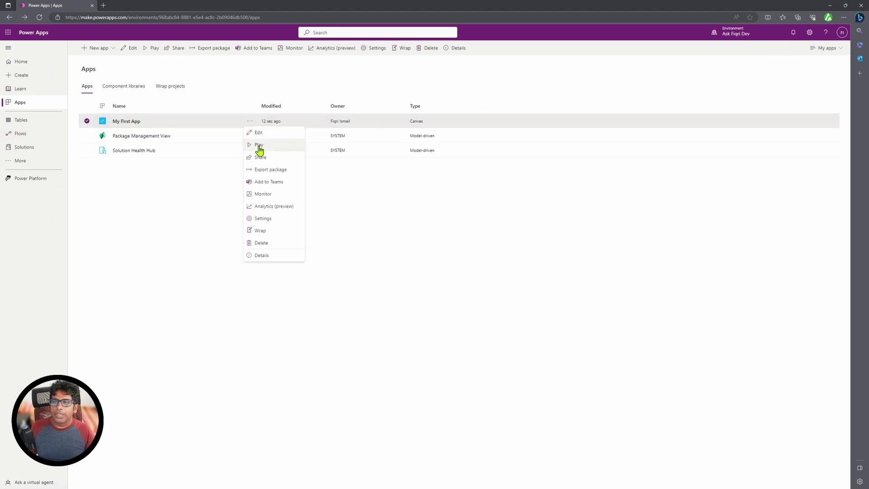
left_click(260, 150)
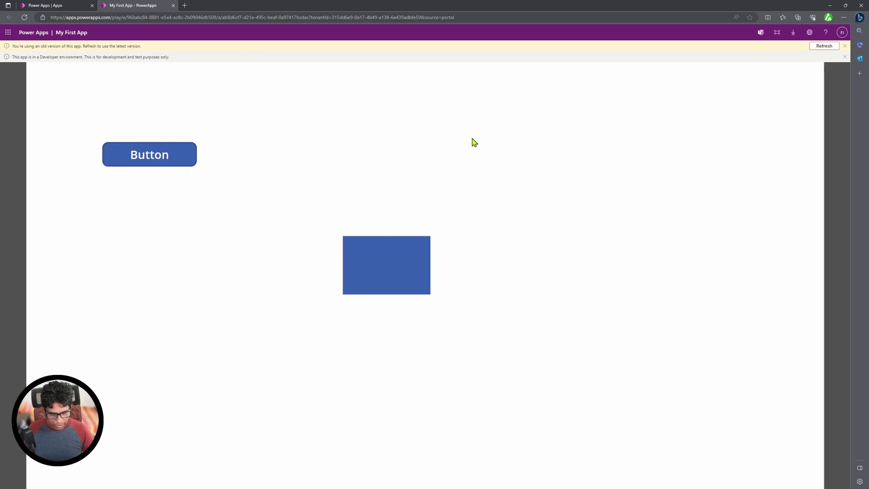
left_click(824, 47)
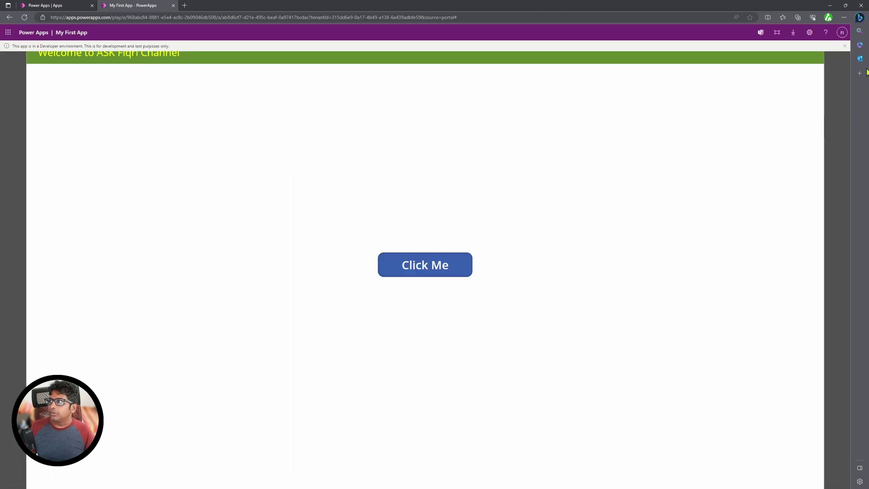
left_click(845, 47)
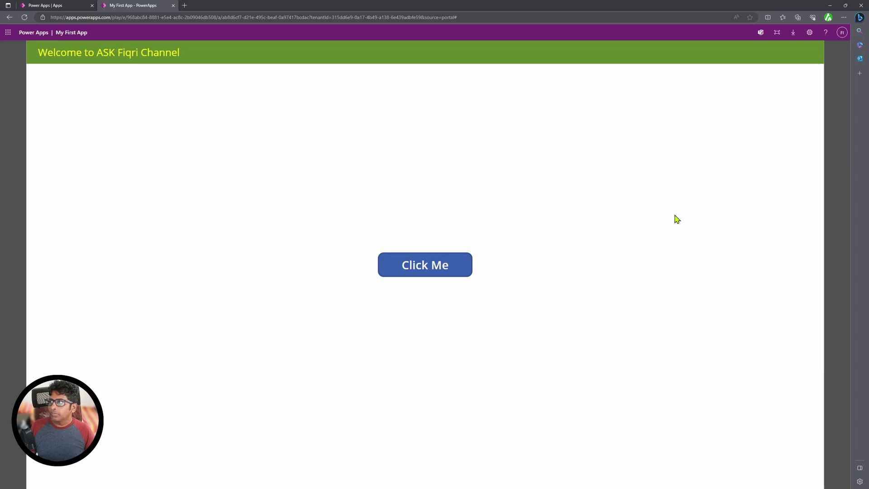
- Test the published app's navigation to the details screen and back, and close the running app
left_click(434, 274)
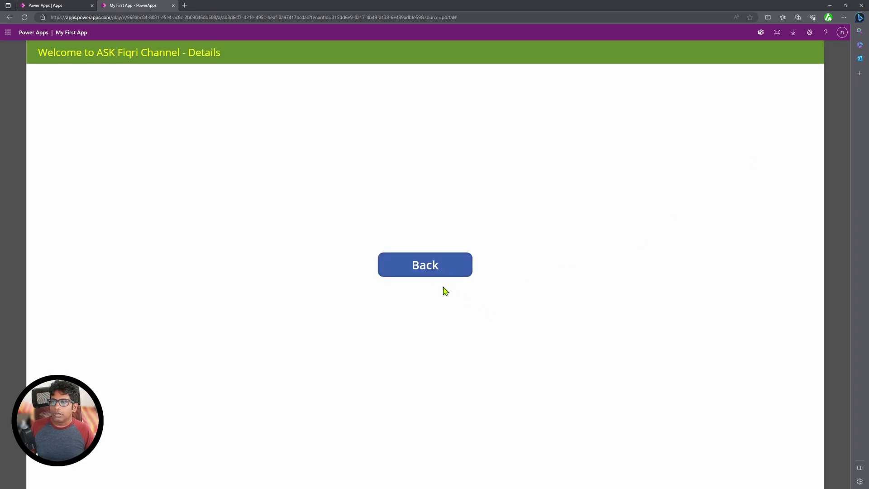
left_click(431, 270)
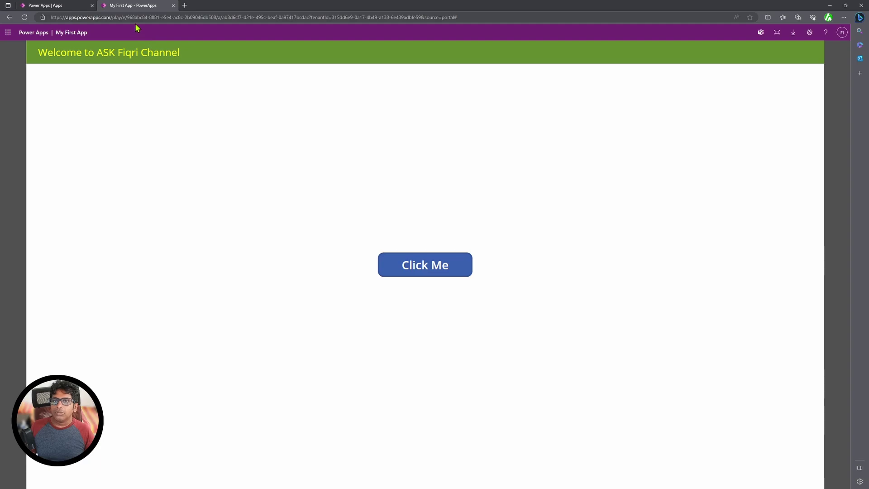
left_click(172, 5)
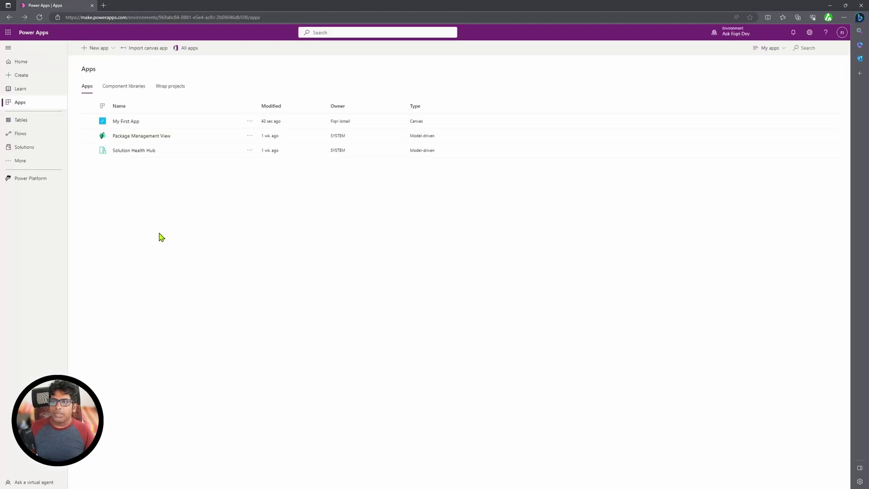
left_click(250, 122)
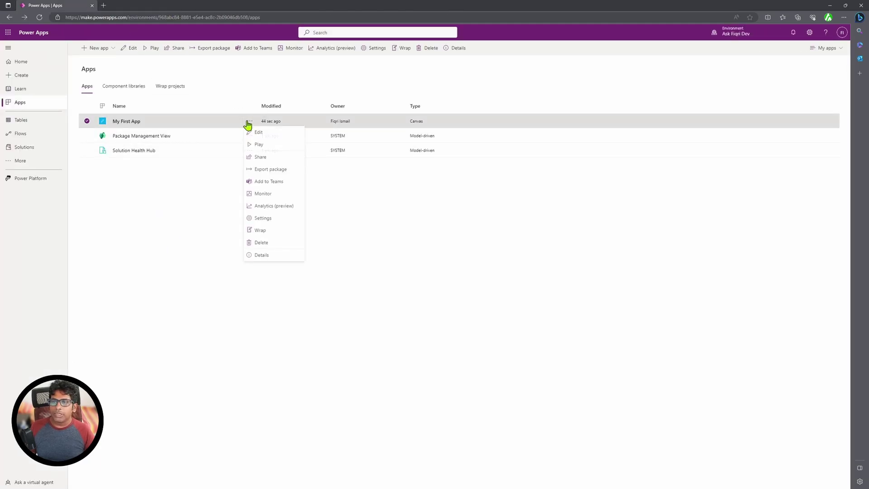
left_click(263, 218)
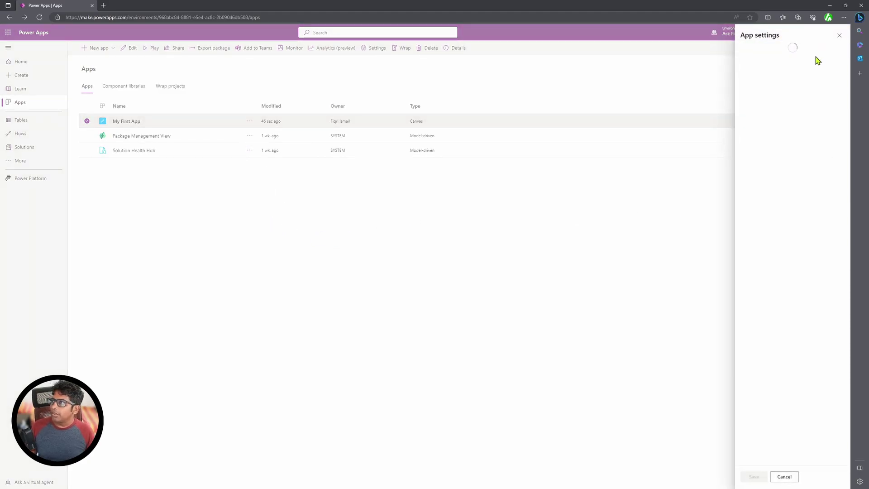
left_click(840, 36)
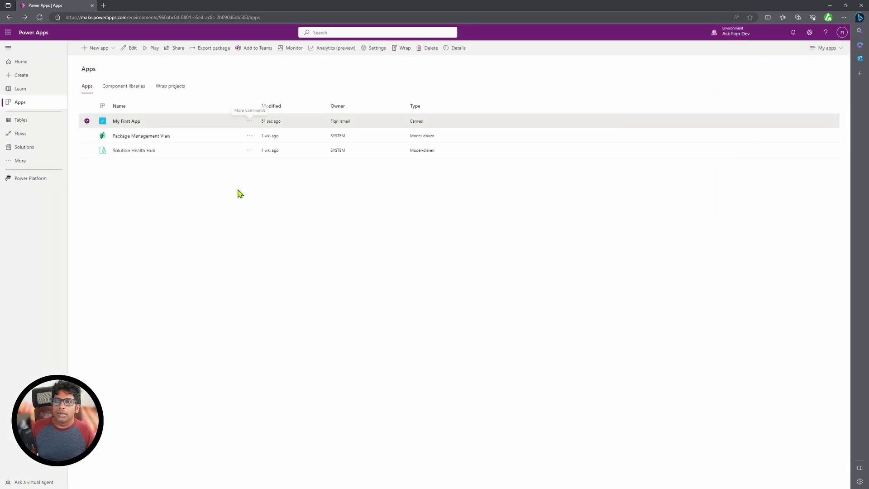
- Open the details of My First App, examine its refreshed version history and view its analytics
left_click(250, 122)
left_click(264, 256)
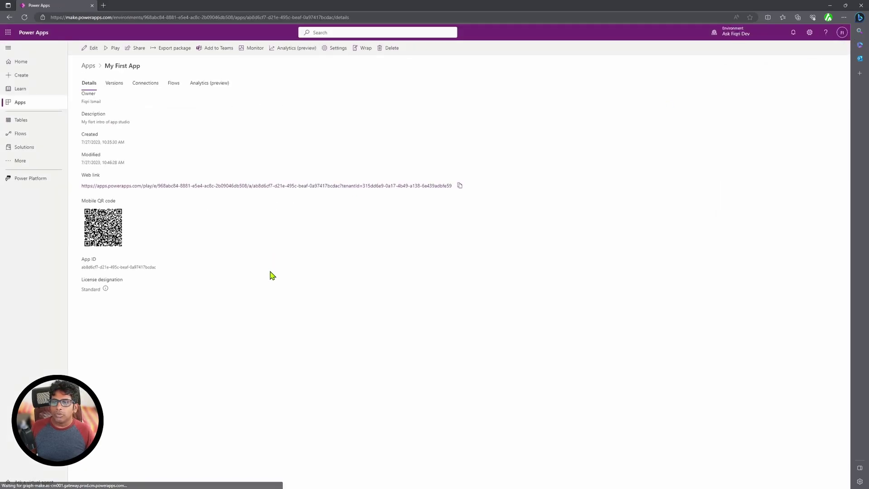
left_click(115, 83)
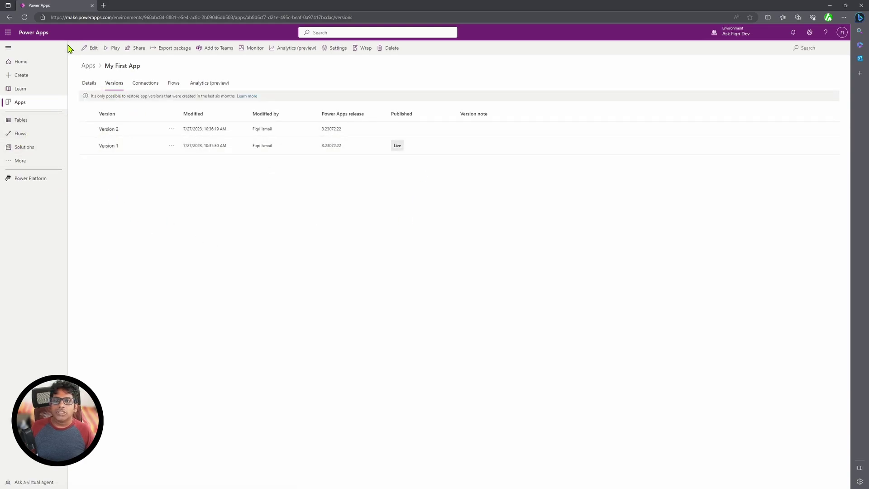
left_click(24, 18)
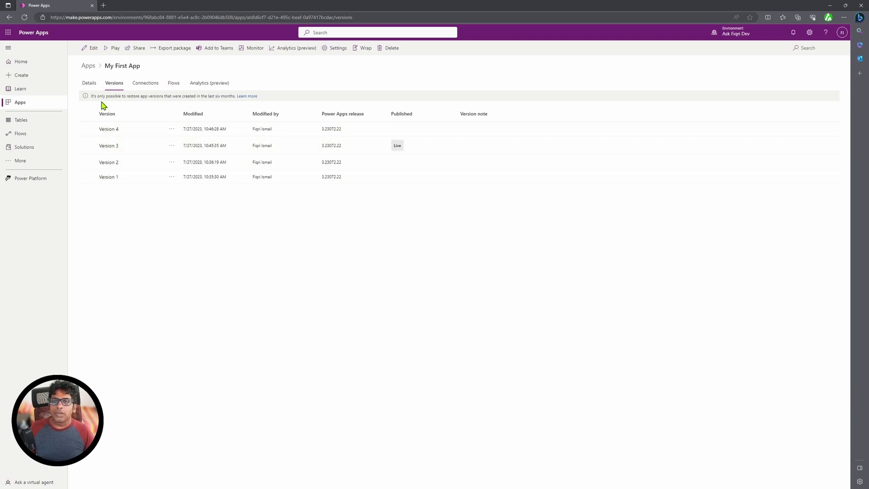
left_click(200, 85)
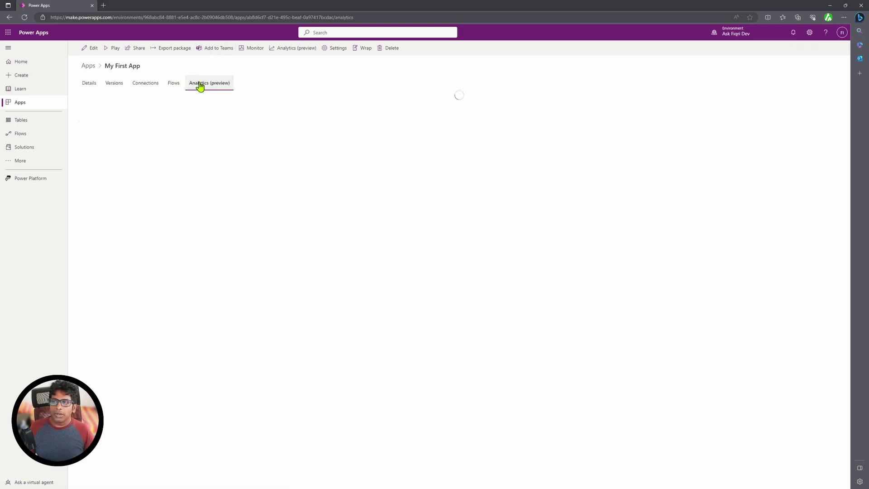